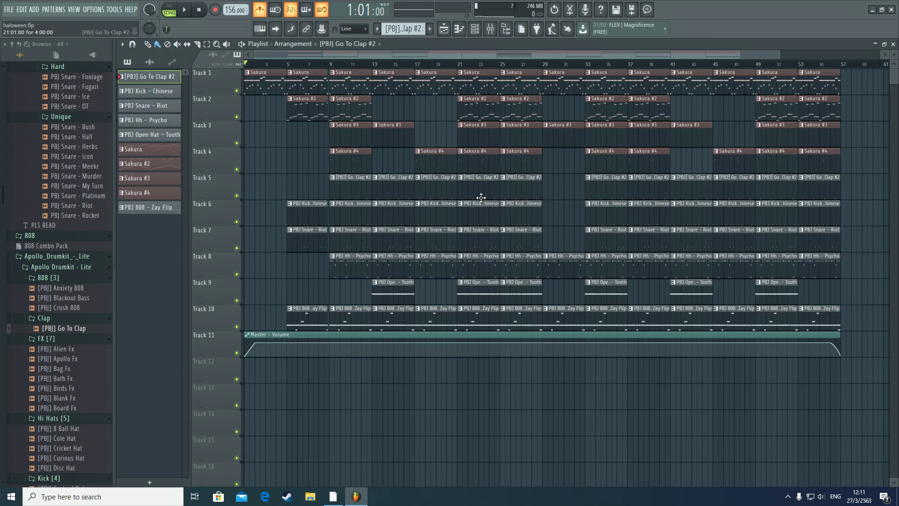
- Select every clip in the existing playlist arrangement and delete them all
drag(778, 55, 858, 45)
key(ctrl+a)
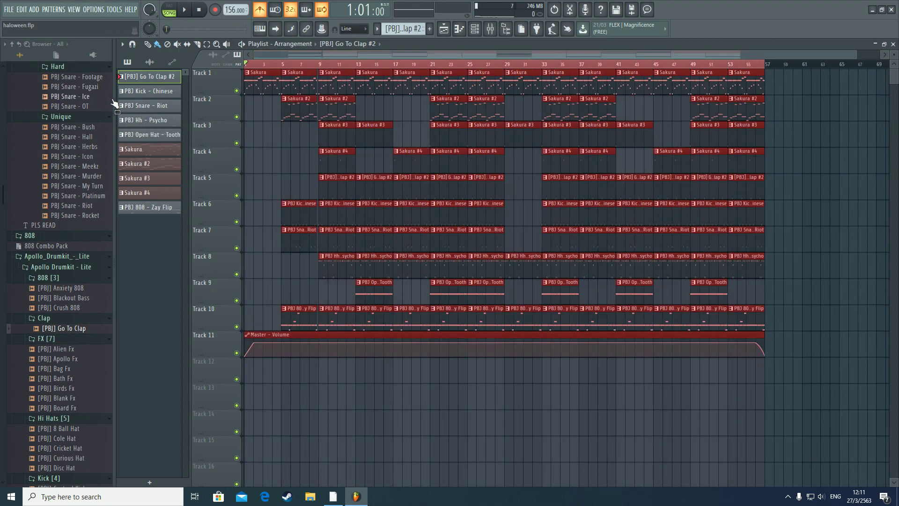
click(281, 64)
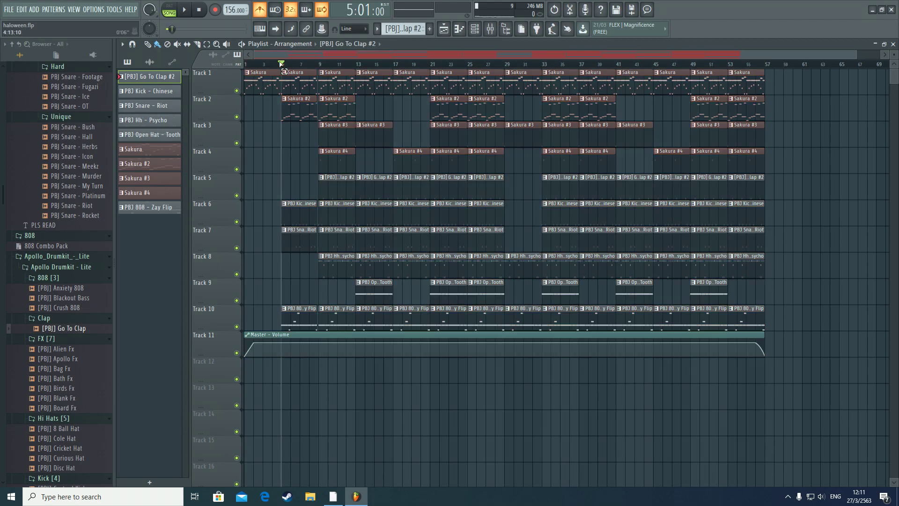
scroll(307, 66, up, 3)
scroll(307, 66, down, 3)
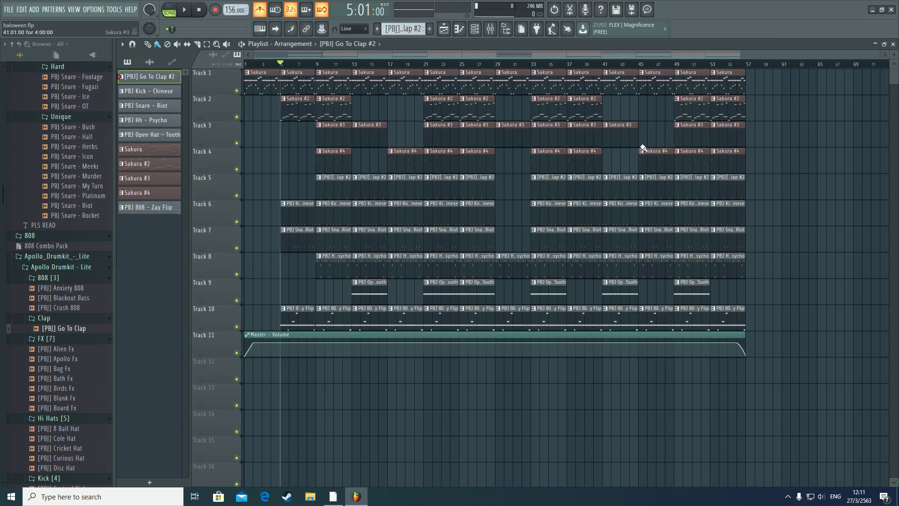
key(ctrl+a)
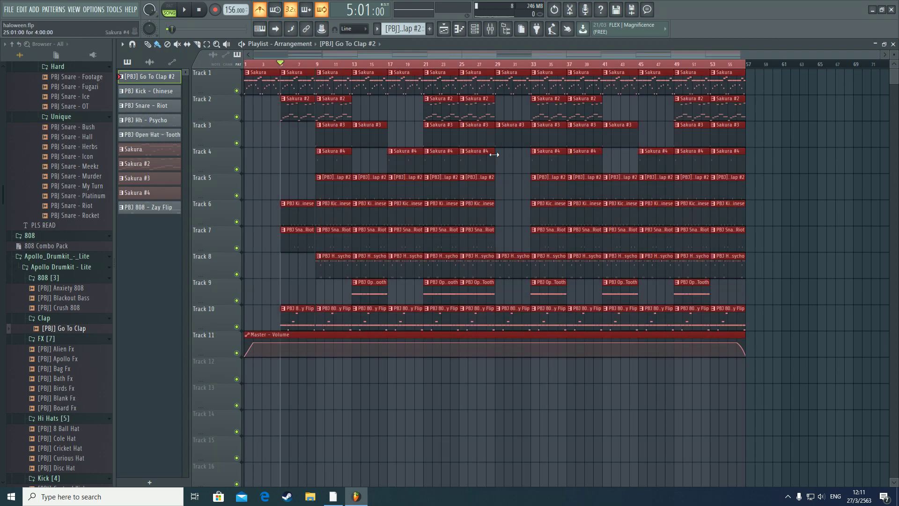
key(Delete)
- Place the four patterns Sakura to Sakura #4 on tracks 1 to 4, starting at bar 1
click(156, 155)
shift+click(164, 194)
drag(164, 194, 253, 79)
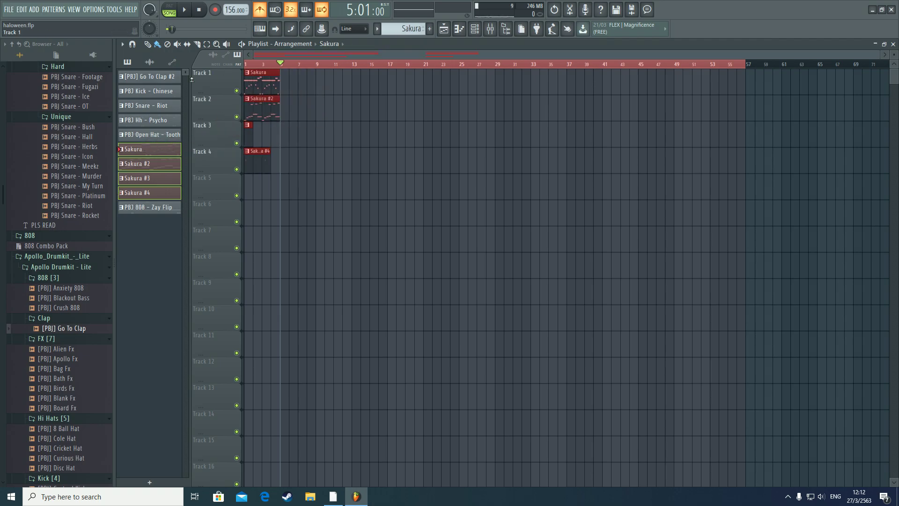
click(257, 73)
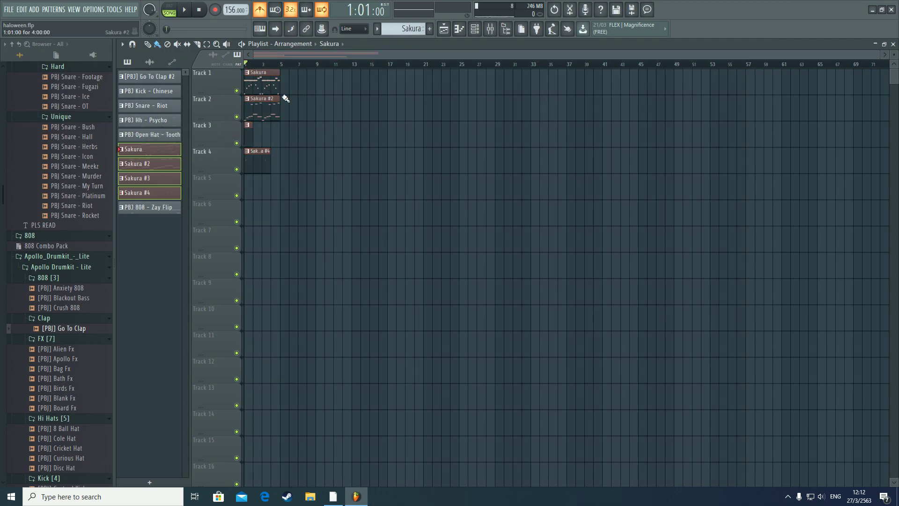
scroll(269, 57, up, 5)
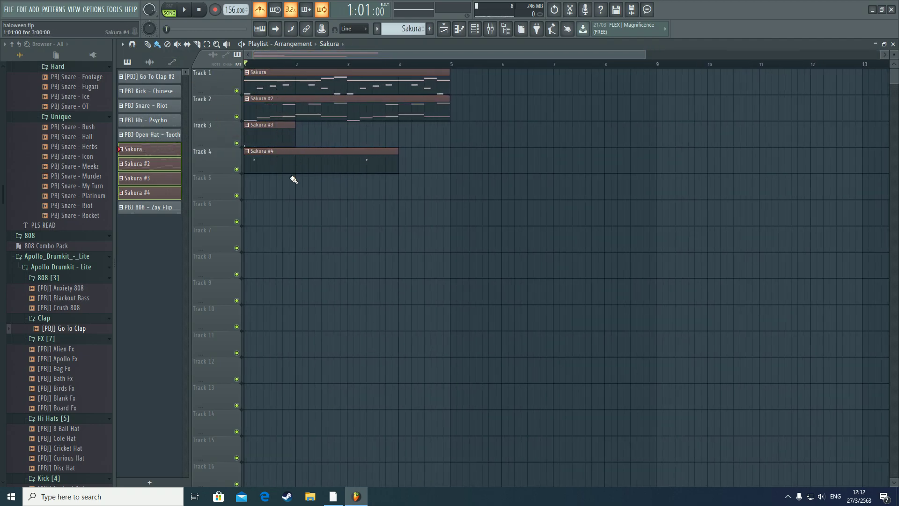
- Stagger the melody clips one after another, with Sakura #2 at bar 5, Sakura #3 at bar 9 and Sakura #4 at bar 10
click(297, 203)
right_click(331, 202)
ctrl+drag(368, 236, 263, 110)
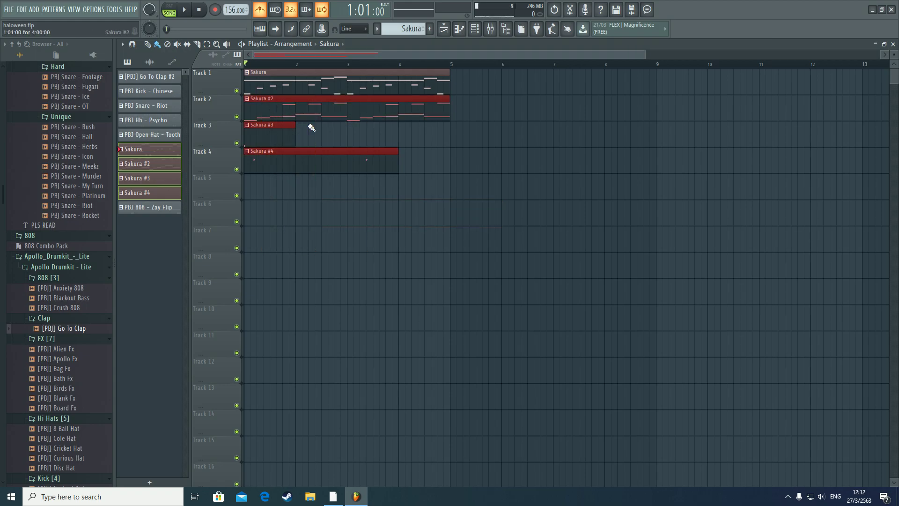
click(393, 141)
right_click(404, 141)
mouse_move(353, 221)
mouse_down()
mouse_move(256, 112)
mouse_move(476, 105)
mouse_up()
right_click(436, 213)
drag(269, 138, 680, 139)
drag(390, 162, 786, 163)
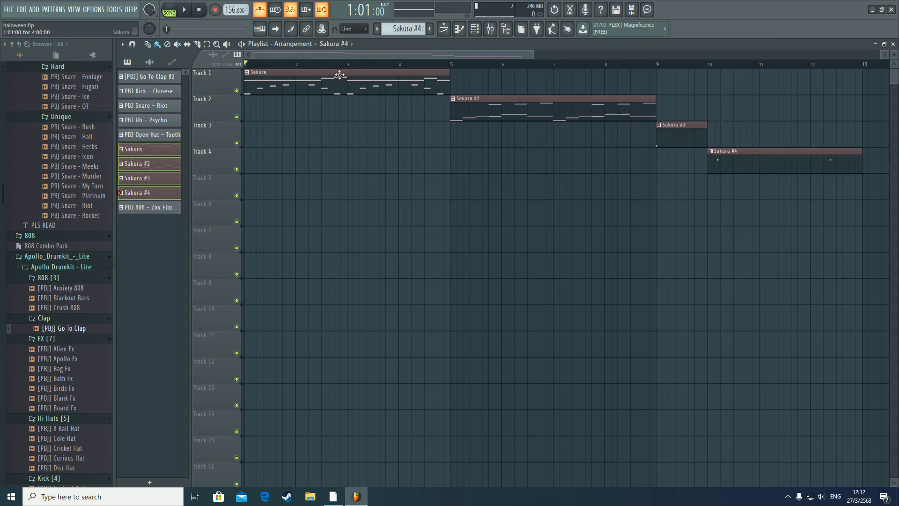
- Play each Sakura clip on its own, starting from bars 1, 5, 9 and 10
key(space)
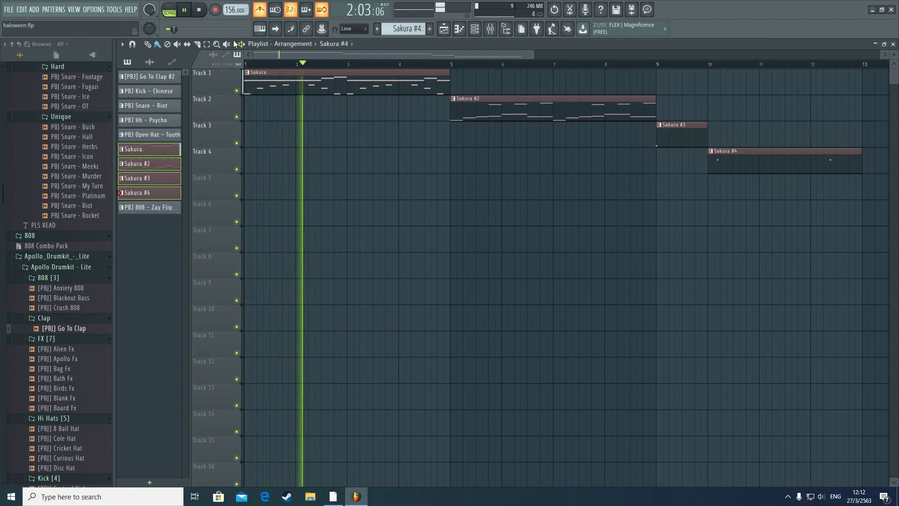
click(184, 10)
click(452, 66)
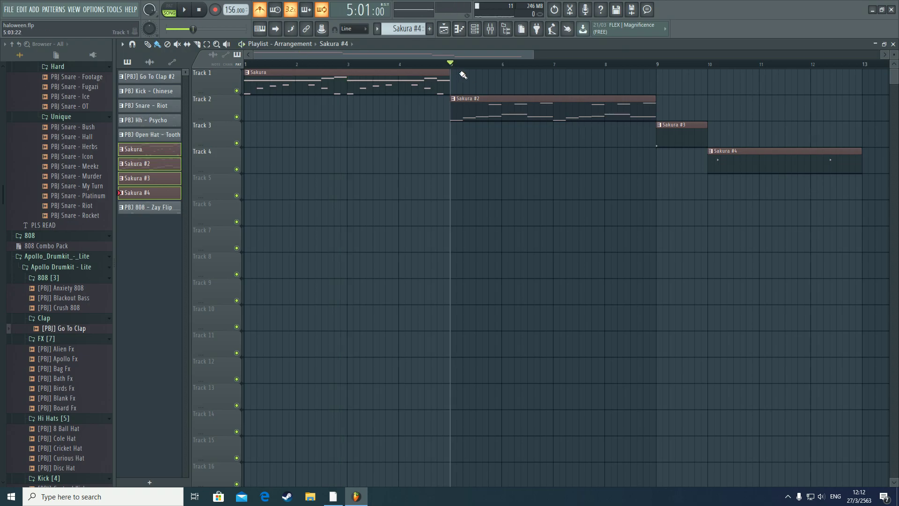
key(space)
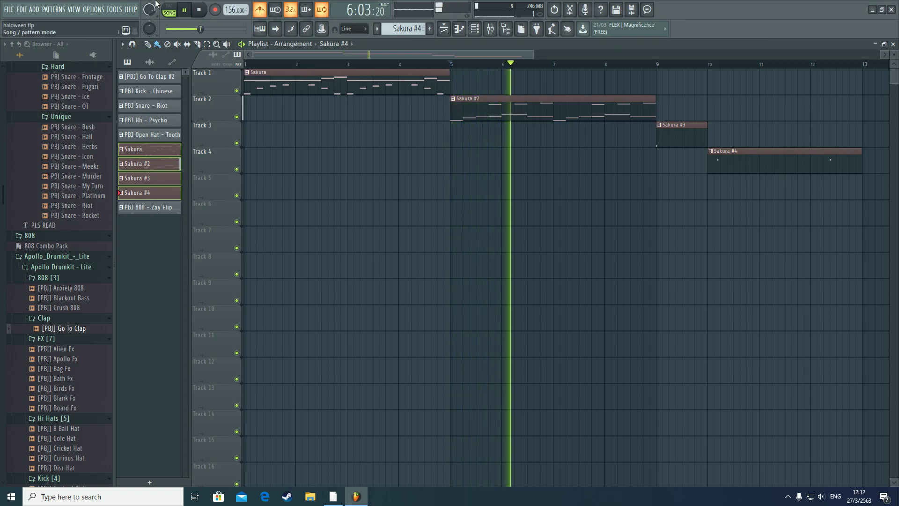
click(185, 11)
click(657, 64)
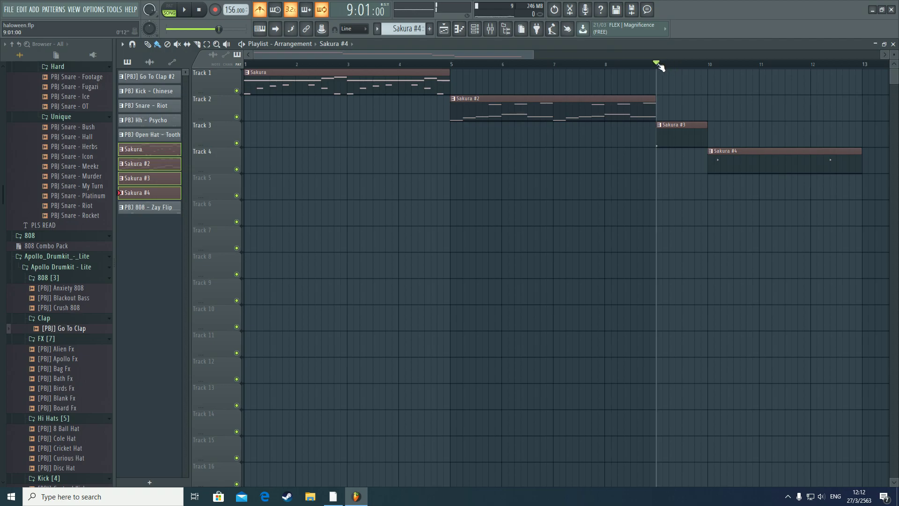
key(space)
key(space)
click(709, 65)
key(space)
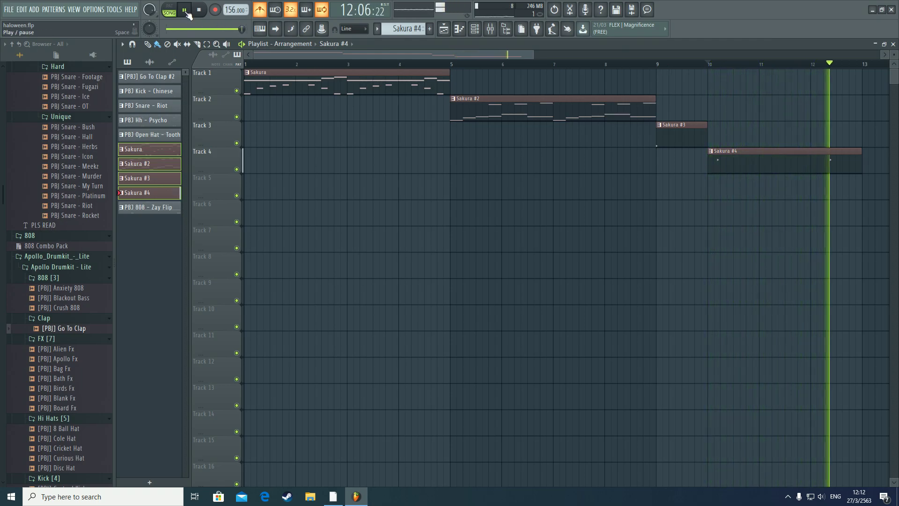
key(space)
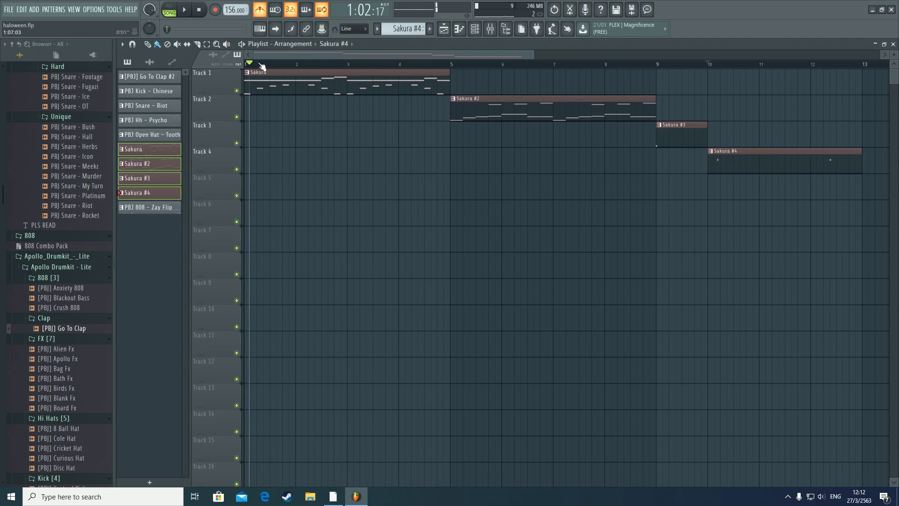
- Move the Sakura #2, Sakura #3 and Sakura #4 clips back to bar 1 on their tracks
drag(459, 108, 187, 110)
drag(660, 138, 196, 137)
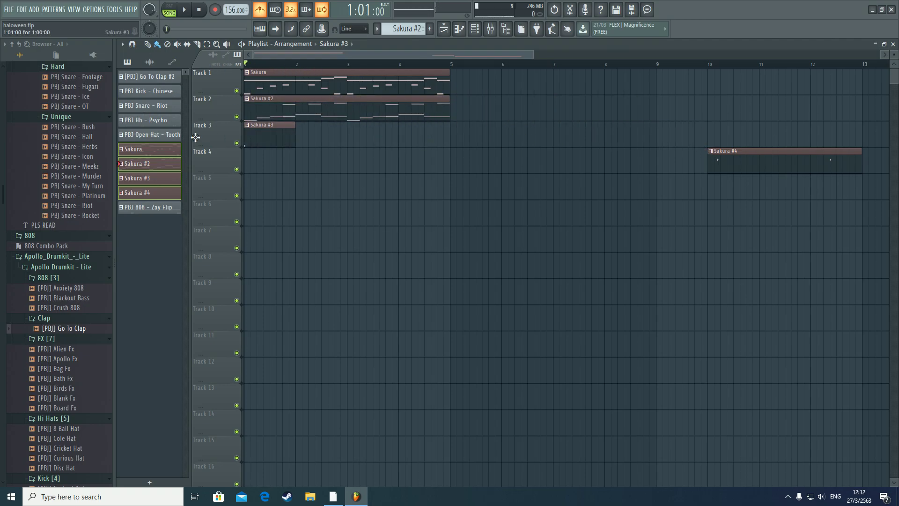
drag(724, 157, 260, 158)
- Place the clap, kick, snare, hi-hat and open hat patterns on tracks 1 to 5 and the 808 on track 6, at bar 5
click(148, 207)
click(163, 80)
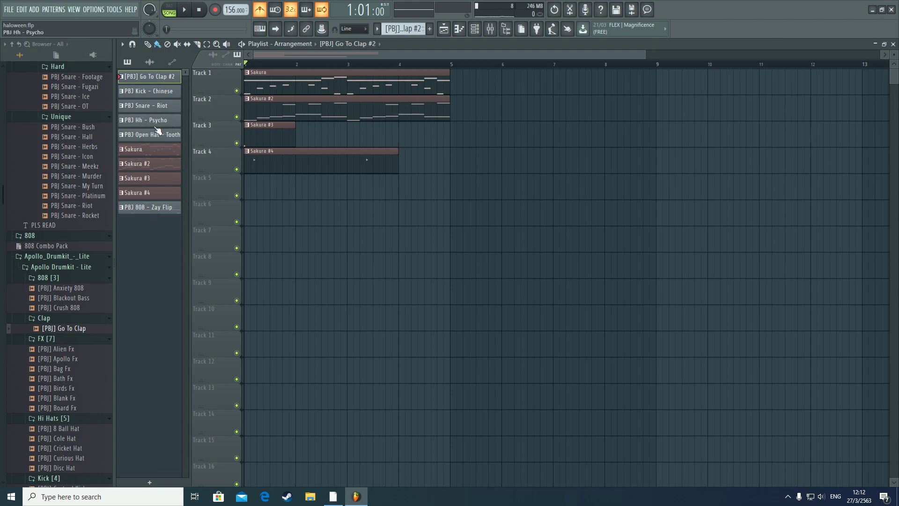
shift+click(157, 133)
drag(171, 80, 451, 88)
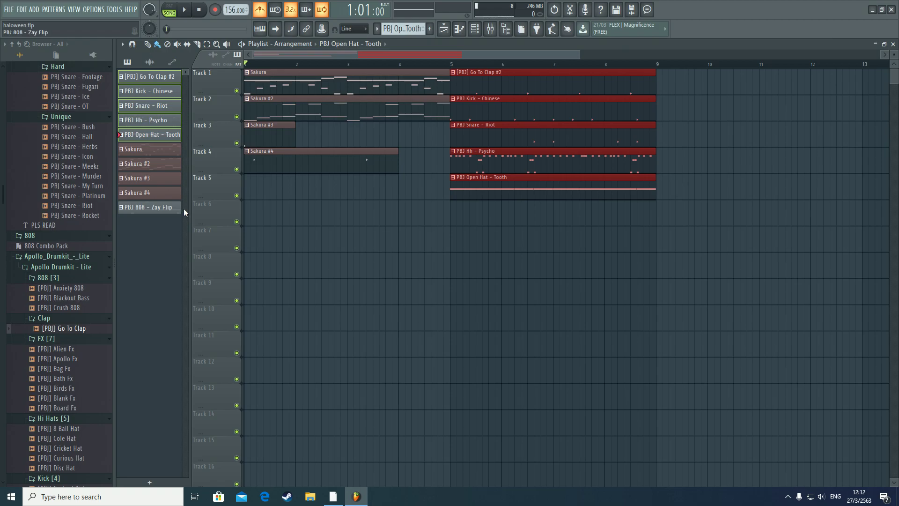
click(466, 232)
drag(153, 208, 451, 213)
right_click(500, 241)
- Move the six drum and 808 clips down together to tracks 5 to 10, keeping them at bar 5
drag(551, 292, 494, 107)
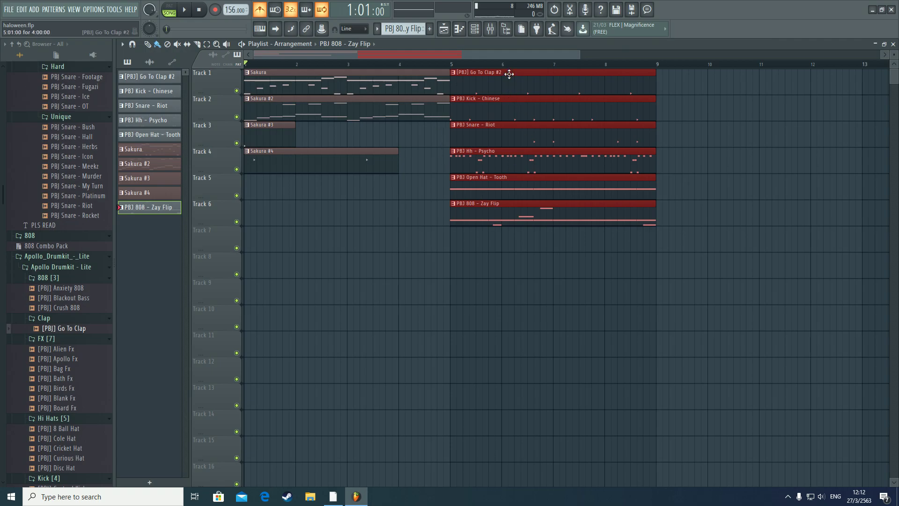
scroll(509, 73, down, 3)
drag(421, 86, 427, 214)
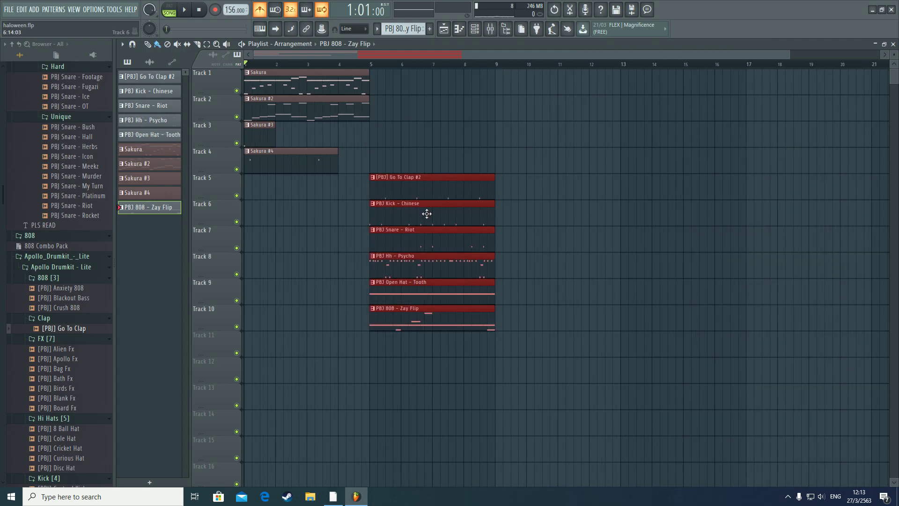
- Move the Sakura #2, Sakura #3 and Sakura #4 clips to bar 5 and briefly play the Sakura intro
drag(324, 199, 427, 112)
key(space)
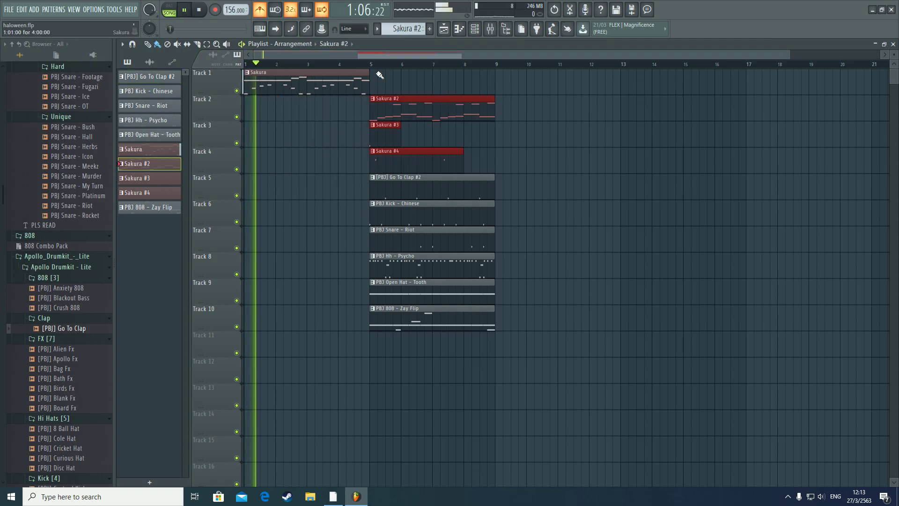
key(space)
- Shift the clips on tracks 3 to 10 to bar 9 and add a second Sakura clip at bar 5 on track 1
drag(539, 411, 501, 142)
click(353, 84)
click(376, 87)
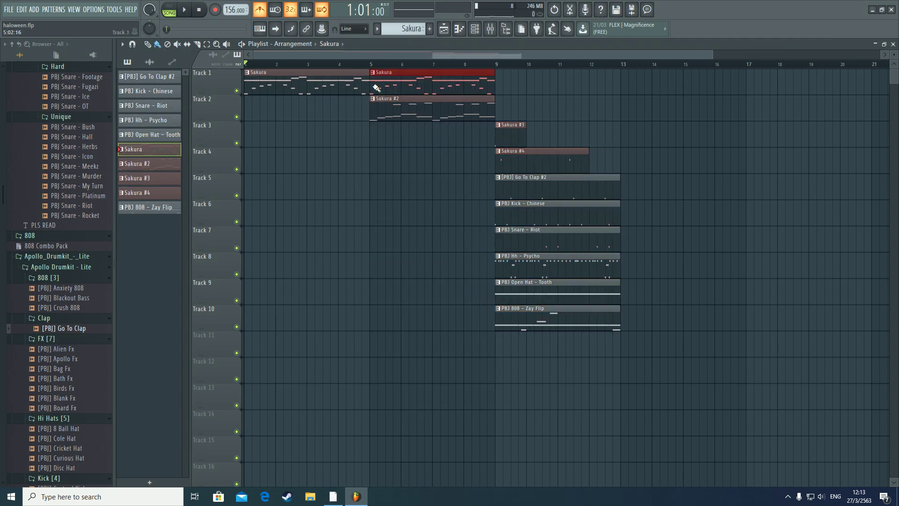
- Add a PBJ Hh - Psycho clip on track 8 and a PBJ 808 - Zay Flip clip on track 10, both at bar 5
click(411, 109)
click(534, 262)
click(371, 270)
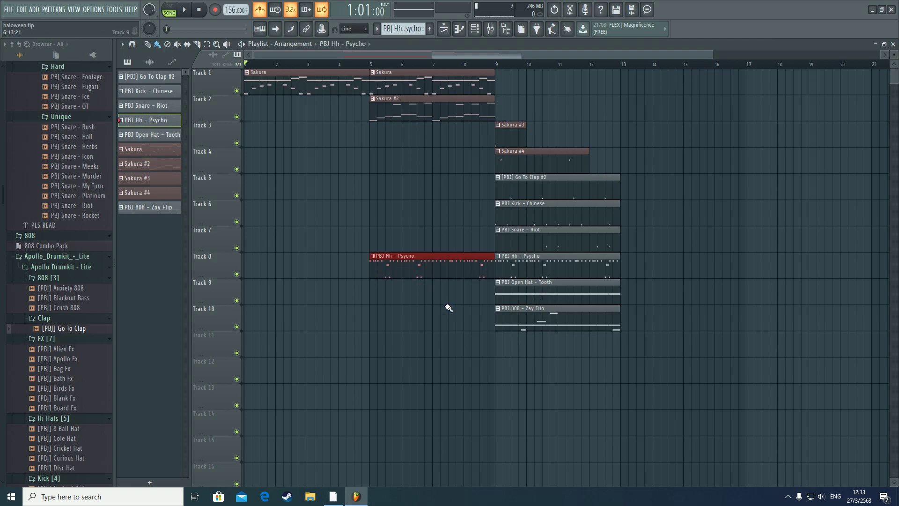
key(Down)
key(Down)
click(374, 330)
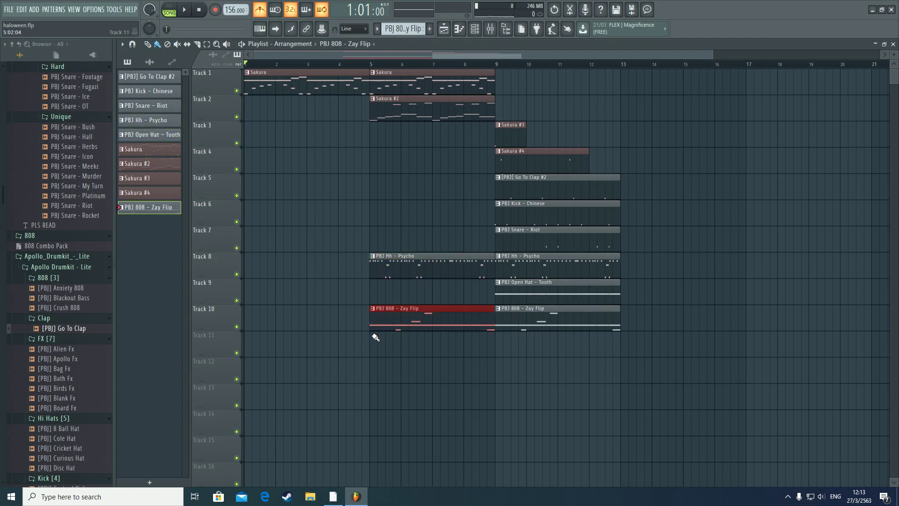
- Play the second section of the arrangement from bar 5
drag(361, 64, 370, 64)
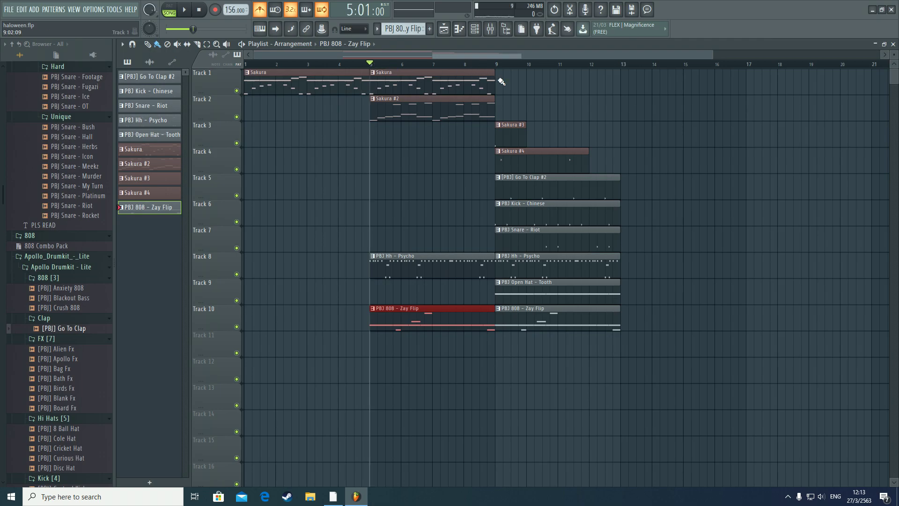
key(space)
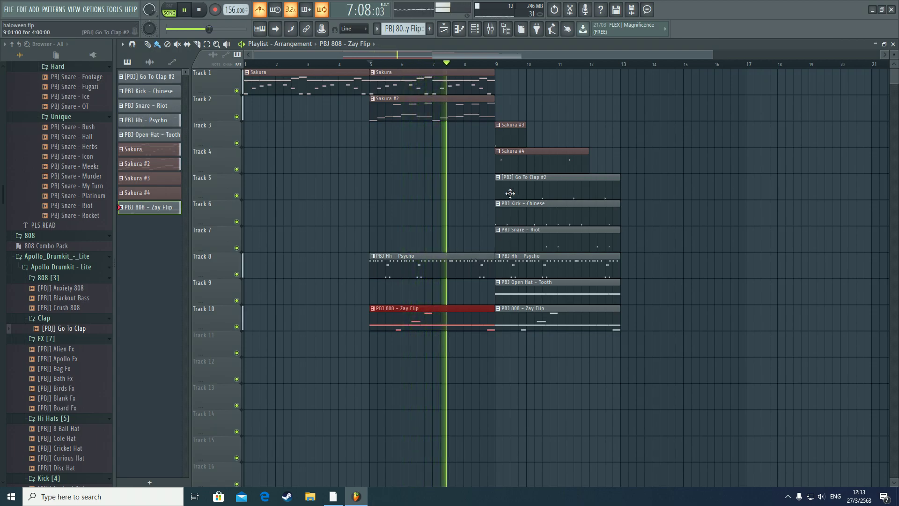
key(space)
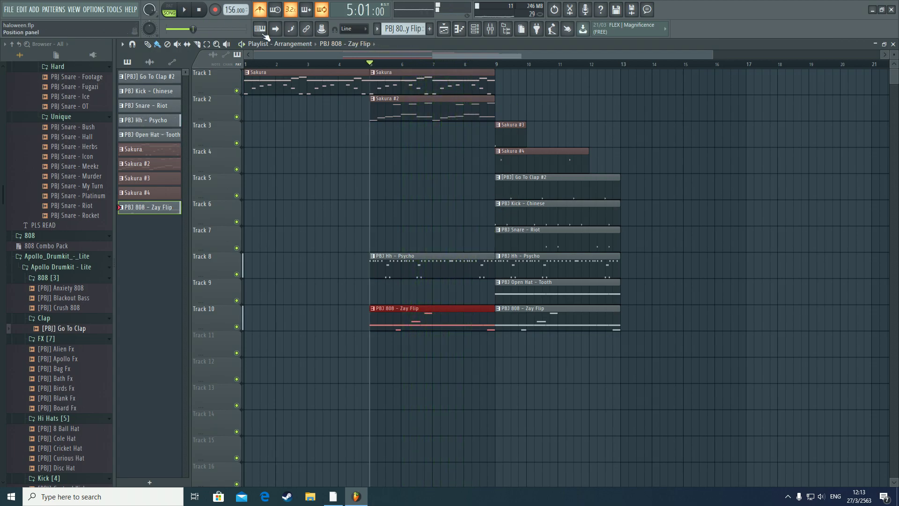
- Duplicate the Sakura and Sakura #2 clips at bar 5 on tracks 1 and 2 to bar 9
click(499, 66)
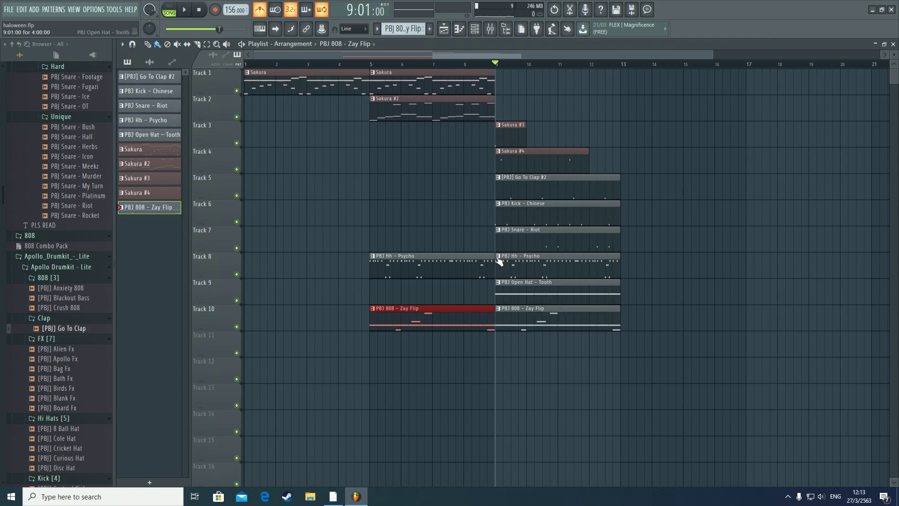
drag(467, 383, 437, 71)
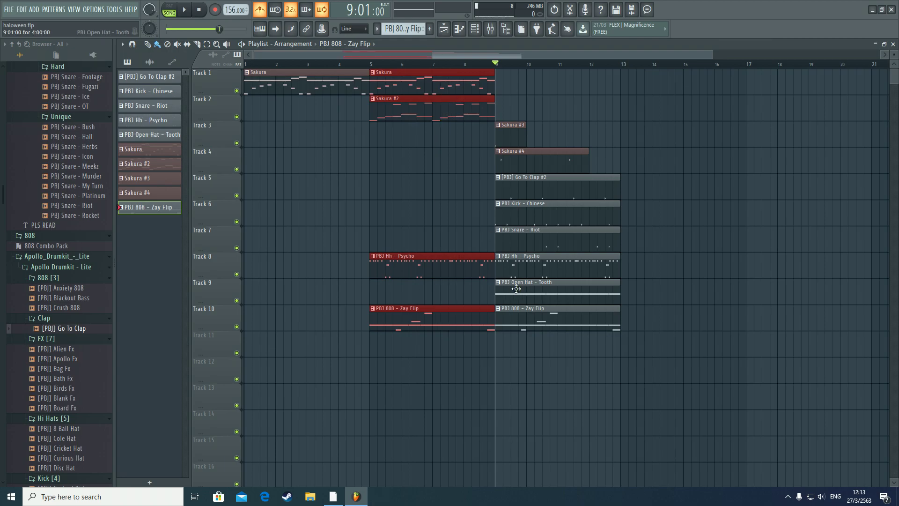
click(441, 85)
drag(516, 100, 425, 82)
key(ctrl+b)
key(ctrl+z)
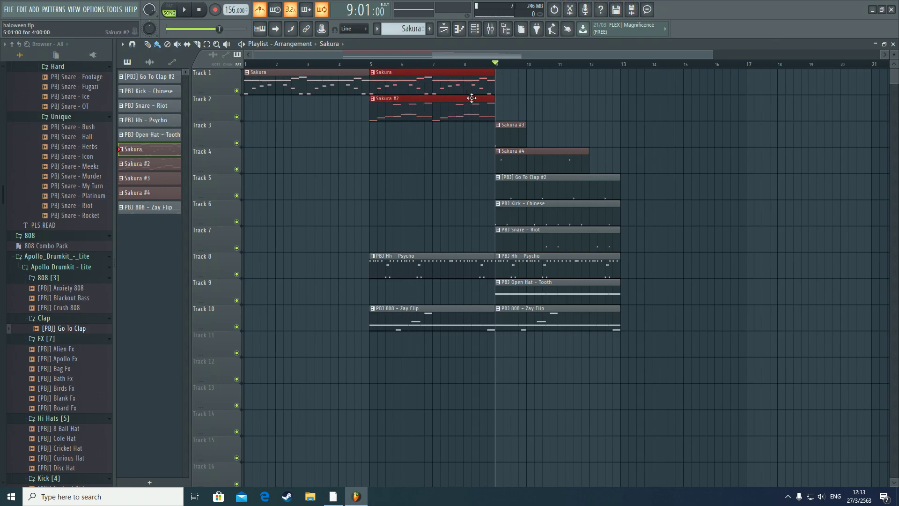
key(ctrl+b)
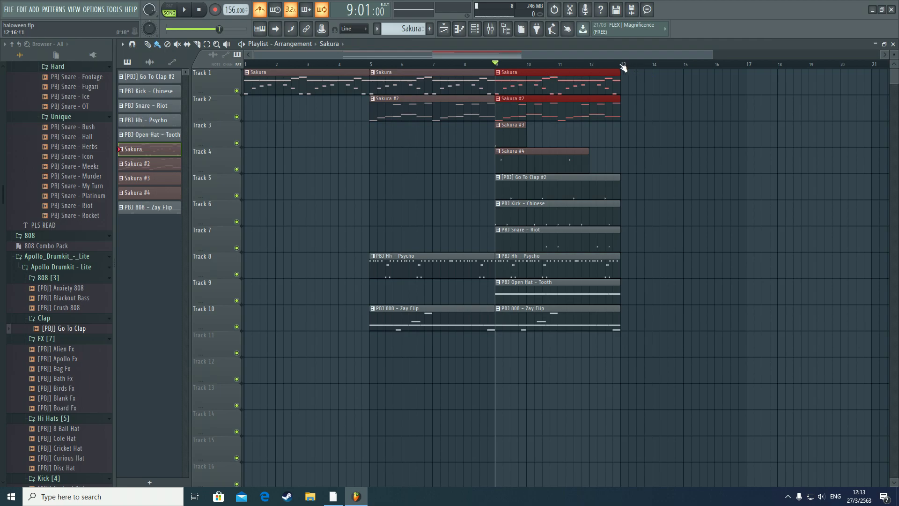
drag(641, 345, 514, 133)
key(ctrl+z)
drag(623, 381, 487, 72)
ctrl+click(487, 71)
ctrl+click(500, 64)
- Play the arrangement from bar 1 through the full drum section at bar 9
click(247, 64)
key(space)
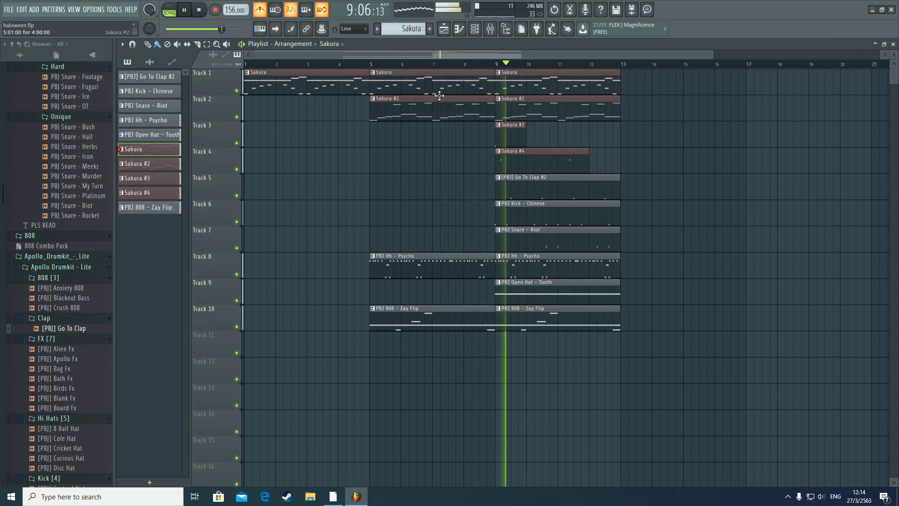
scroll(525, 66, down, 3)
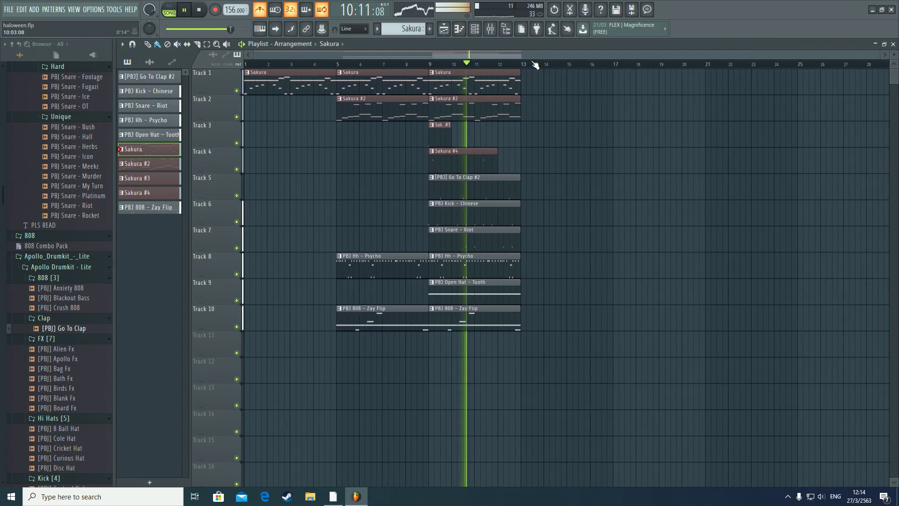
click(186, 11)
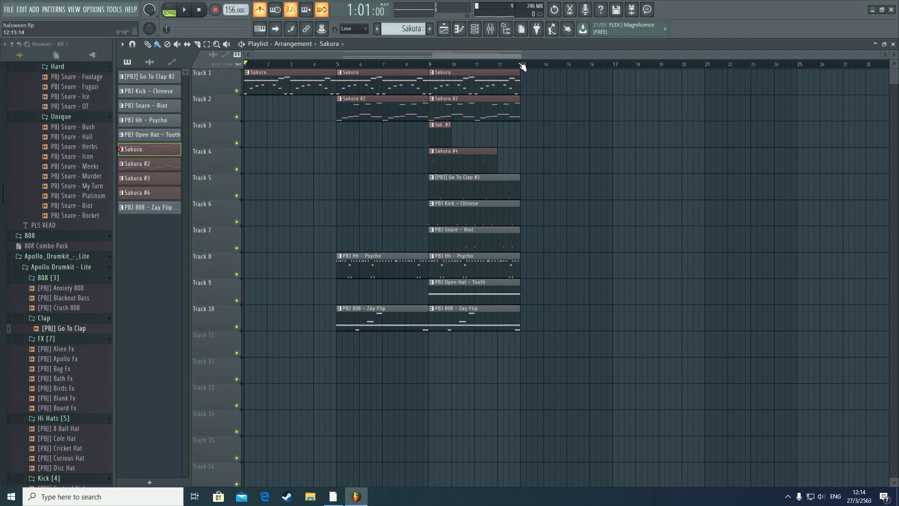
- Duplicate the full section at bar 9 on all ten tracks four times in a row, filling bars 13 to 29
drag(251, 65, 521, 65)
click(256, 65)
mouse_move(250, 66)
mouse_down()
mouse_move(524, 68)
mouse_move(230, 70)
mouse_up()
drag(586, 409, 437, 68)
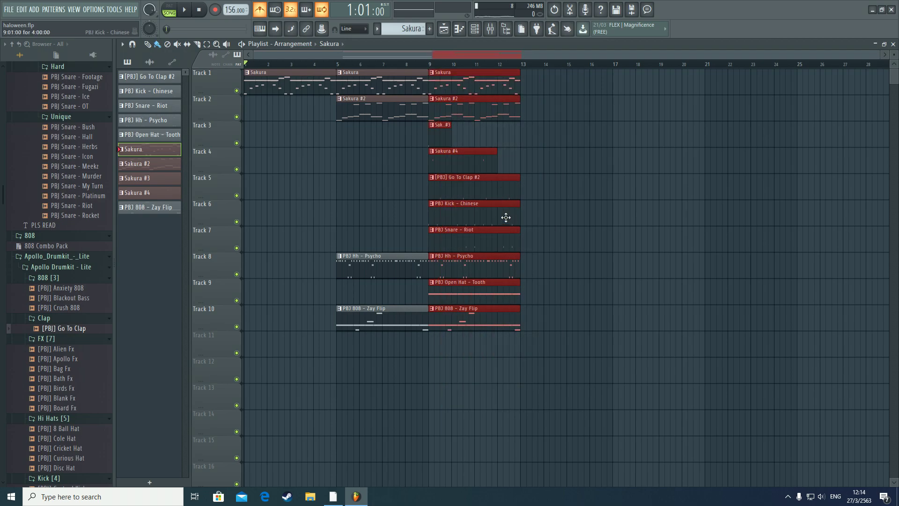
key(ctrl+b)
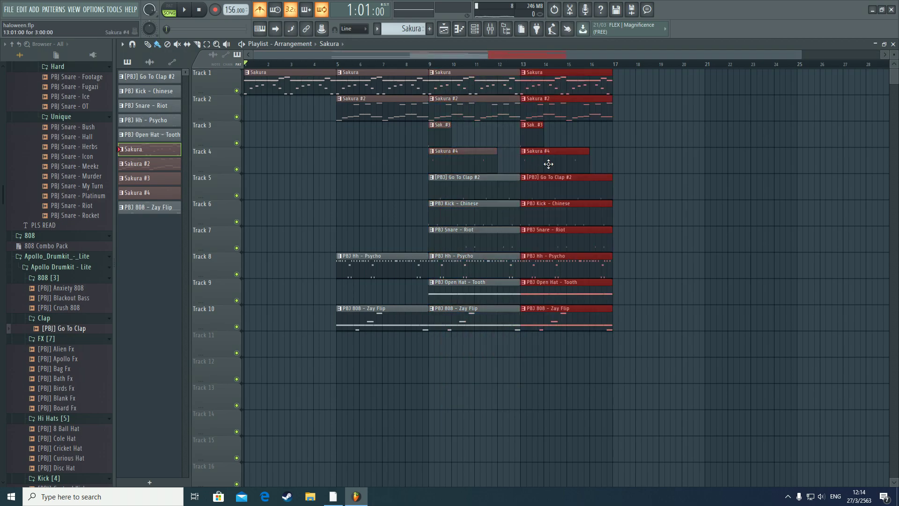
scroll(595, 65, down, 1)
key(ctrl+b)
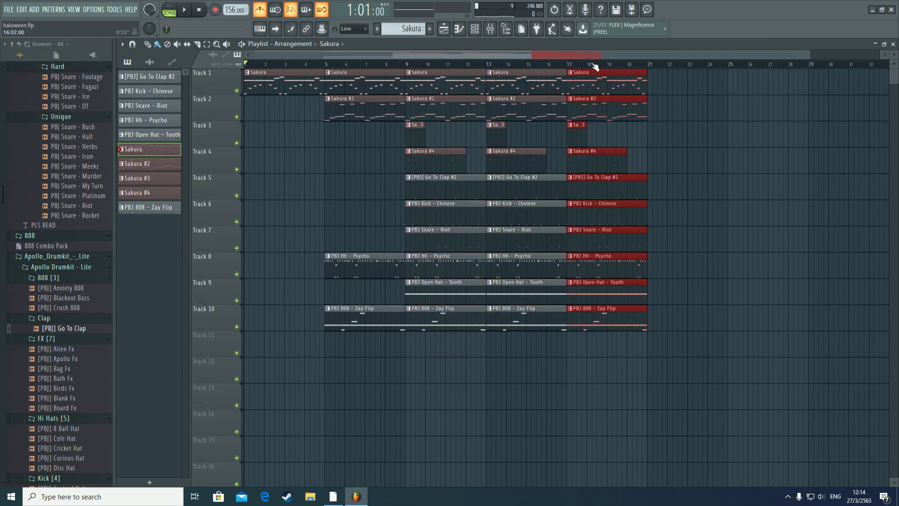
key(ctrl+b)
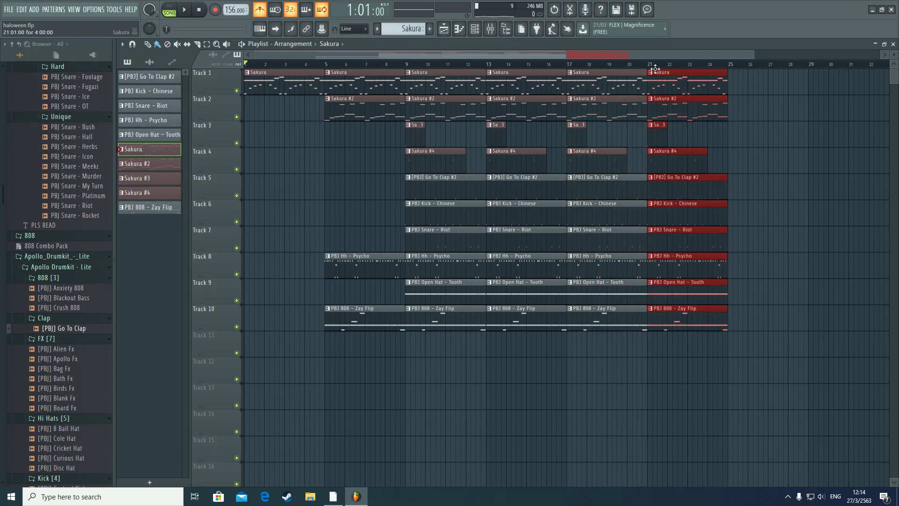
scroll(660, 72, down, 1)
key(ctrl+b)
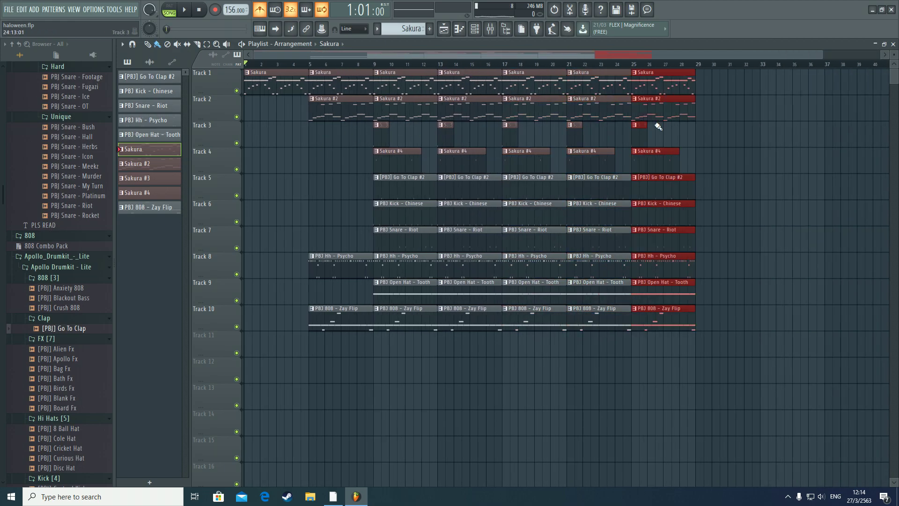
- Lengthen all Sakura #3 clips on track 3 and Sakura #4 clips on track 4 to four bars each
drag(678, 123, 328, 146)
drag(387, 138, 435, 139)
drag(690, 148, 296, 178)
drag(421, 160, 437, 160)
- Review the extended arrangement up to bar 29 and briefly play it from bar 5
click(608, 65)
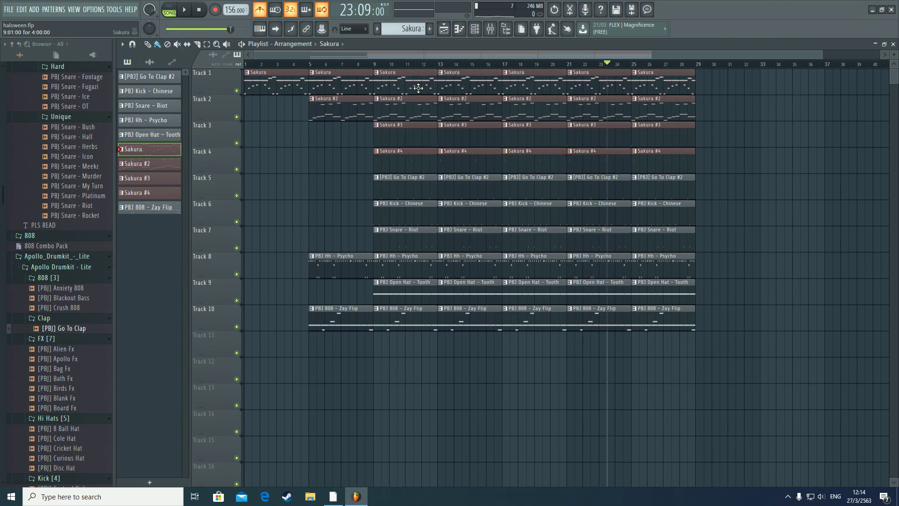
right_click(379, 72)
click(526, 64)
key(space)
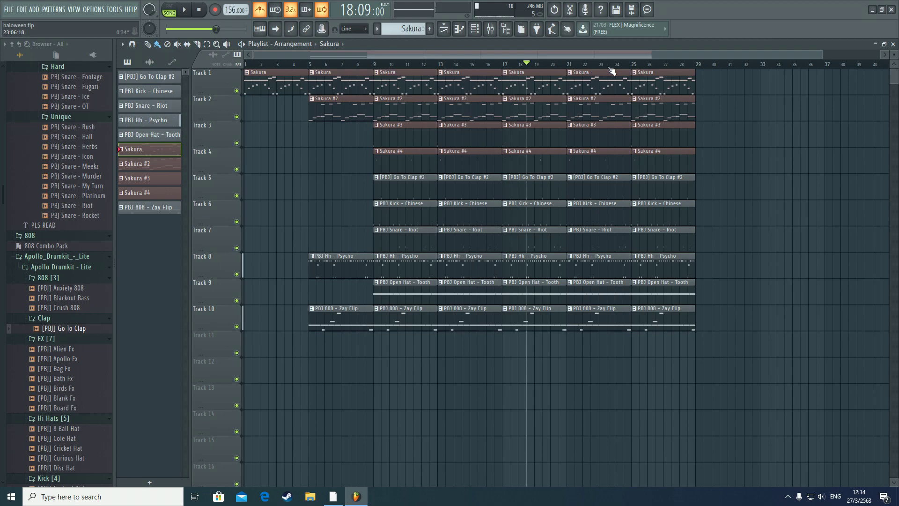
drag(670, 57, 740, 54)
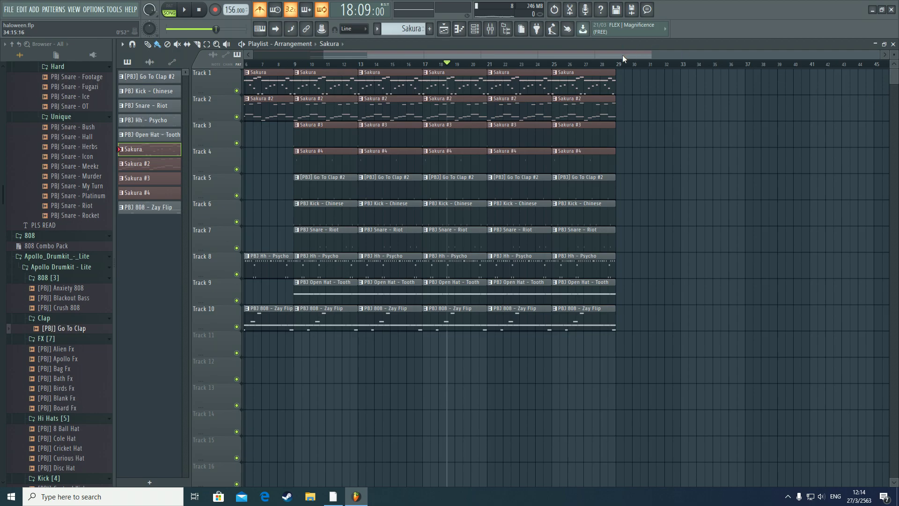
drag(623, 55, 530, 59)
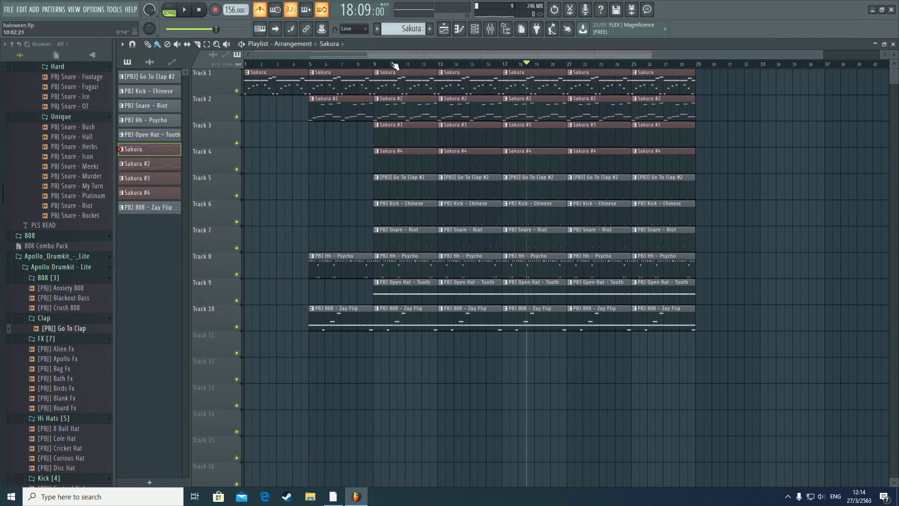
scroll(394, 65, down, 3)
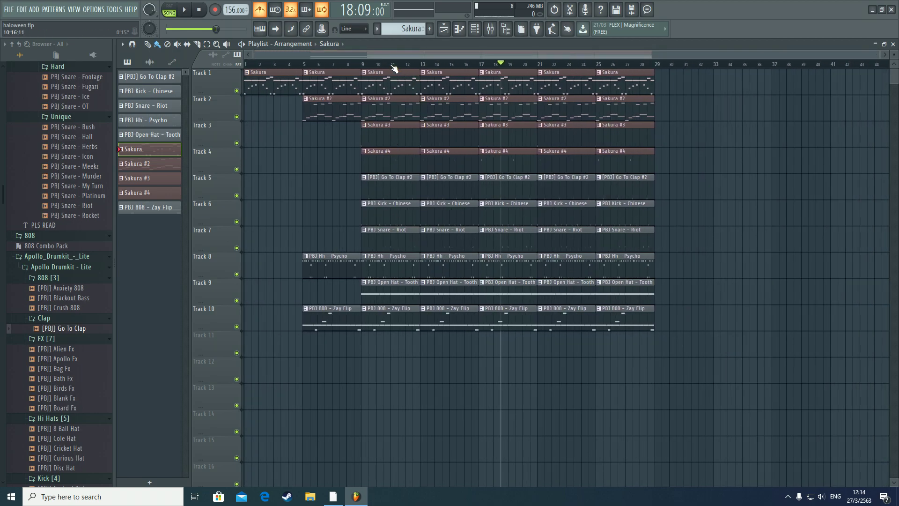
scroll(395, 68, up, 4)
click(360, 64)
key(space)
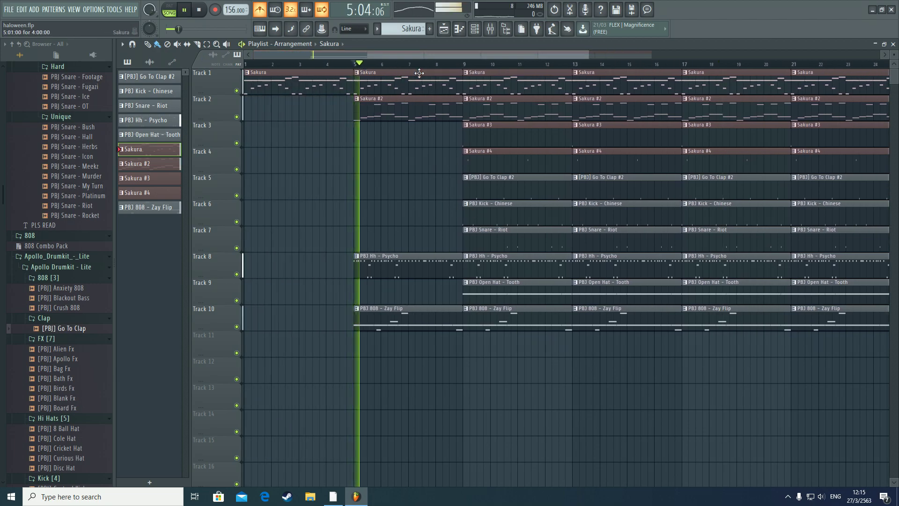
key(space)
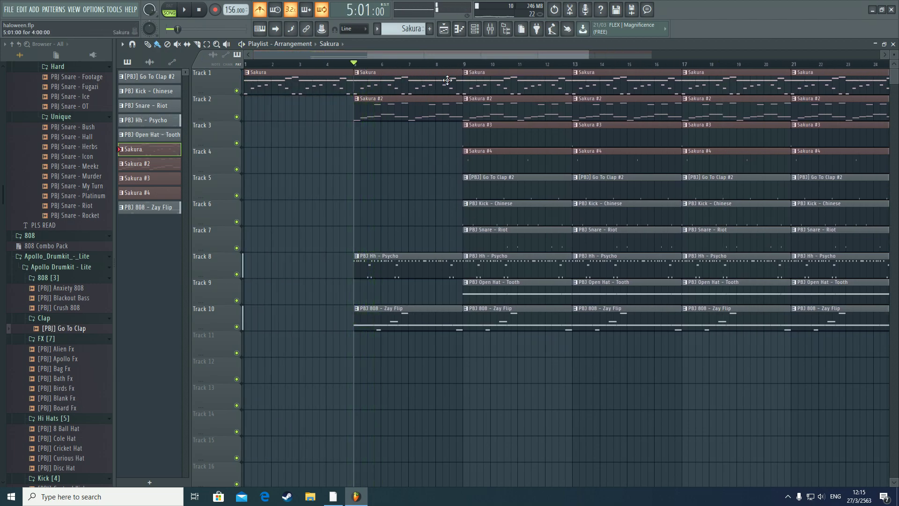
- Shorten the bar 5 clips on tracks 1, 2, 8 and 10 to end at 8:13, and turn off the metronome
drag(452, 347, 451, 73)
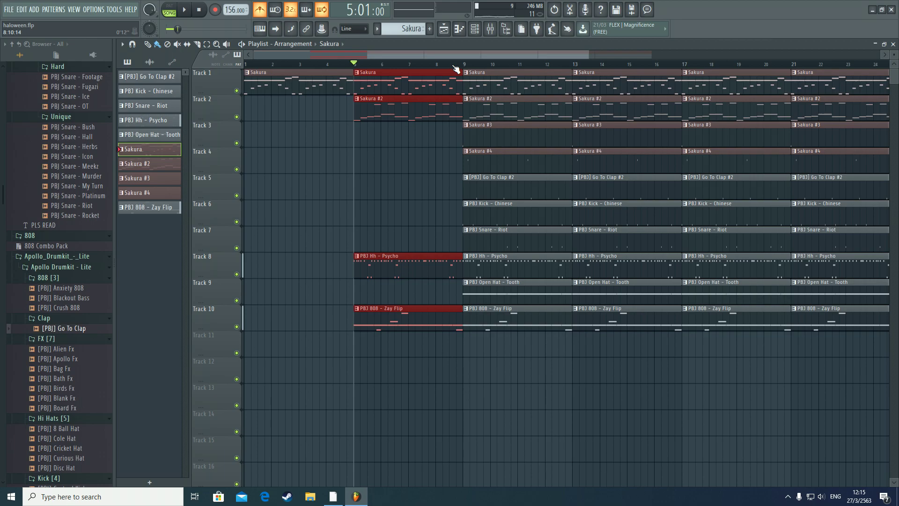
scroll(457, 69, up, 3)
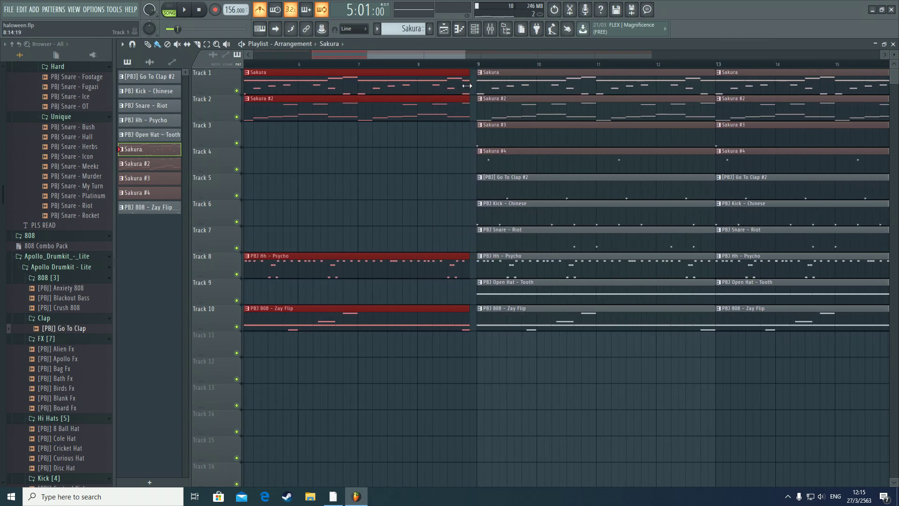
key(space)
key(space)
key(space)
key(space)
click(259, 11)
key(space)
key(space)
click(455, 68)
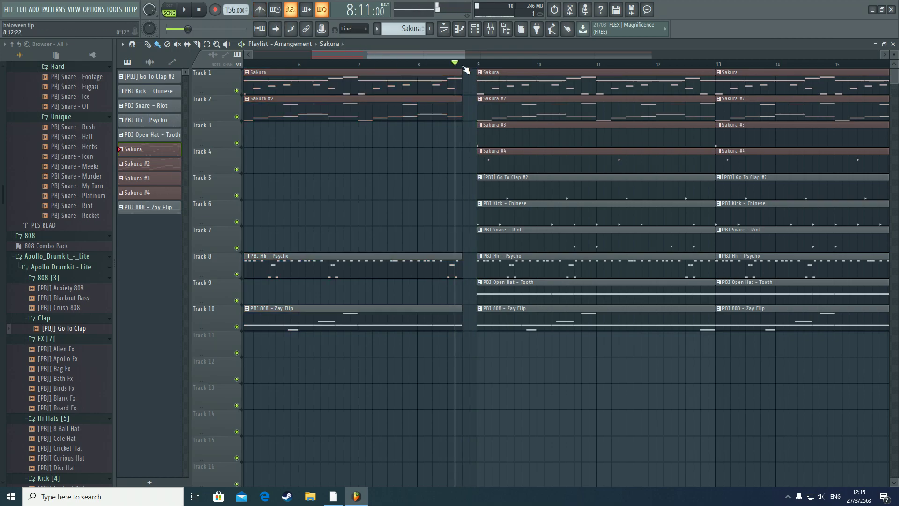
- Play the shortened build-up section from bar 5
scroll(466, 69, down, 5)
click(317, 65)
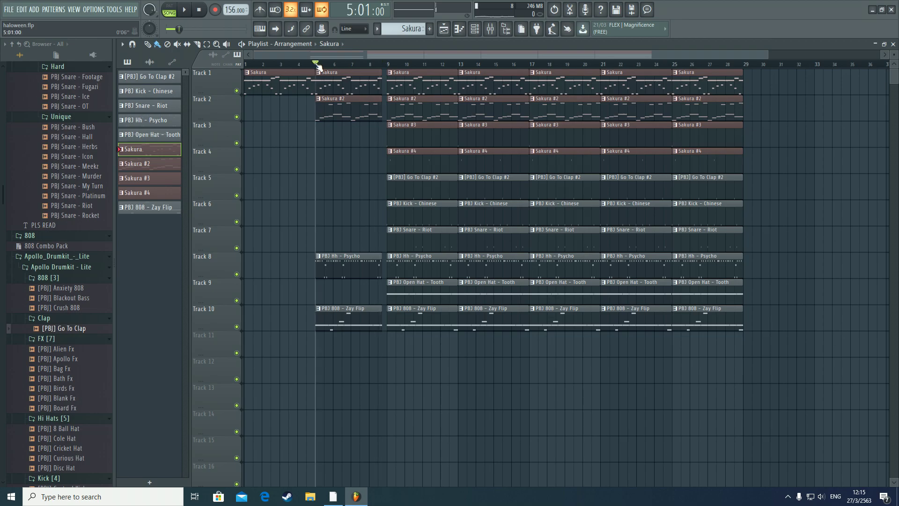
key(space)
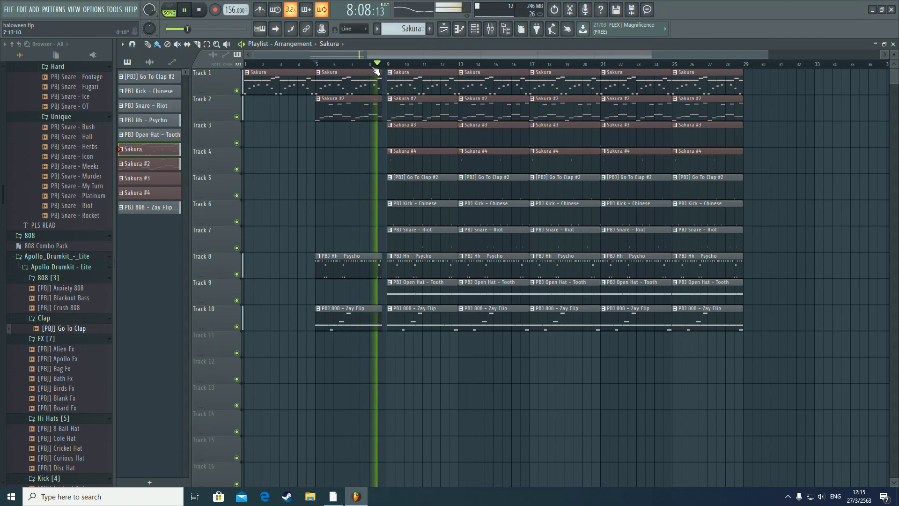
key(space)
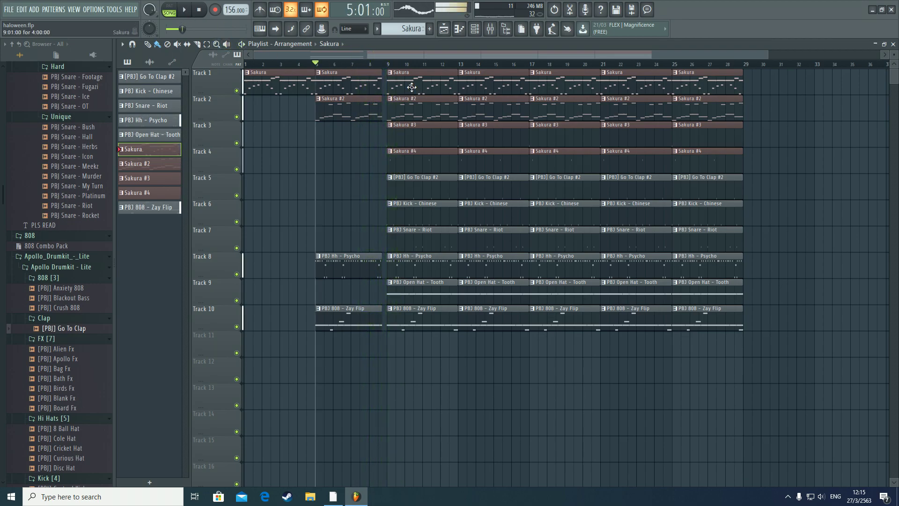
- Extend the bar 5 clips on tracks 1, 2, 8 and 10 back to bar 9 and play the end of bar 8
scroll(391, 70, up, 2)
scroll(387, 124, up, 2)
drag(357, 347, 368, 71)
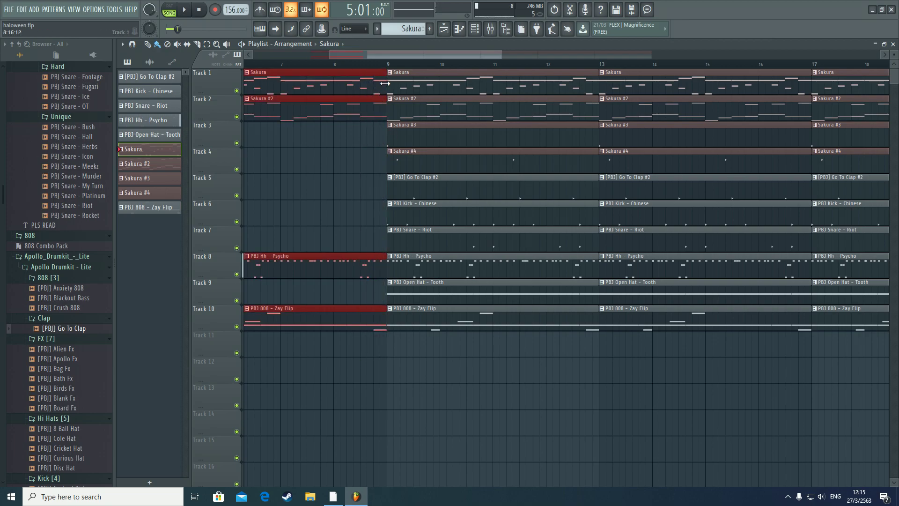
click(348, 70)
key(space)
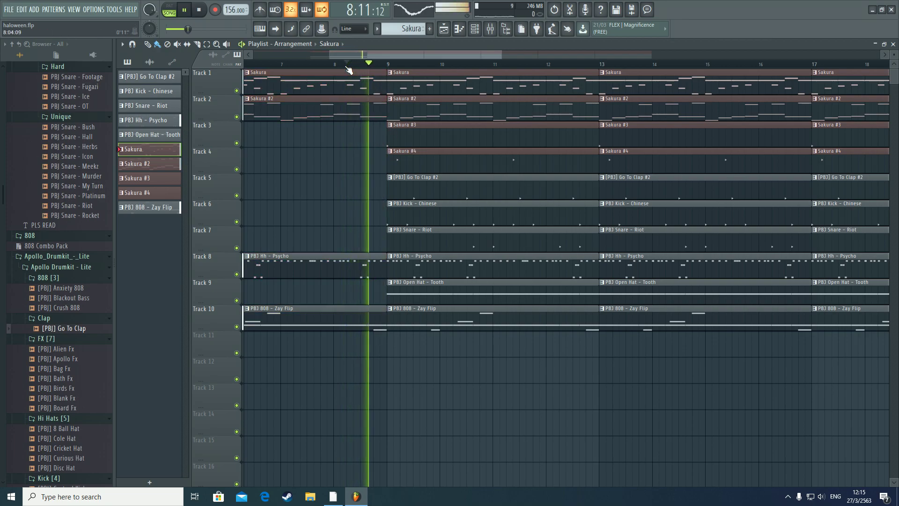
key(ctrl+z)
key(space)
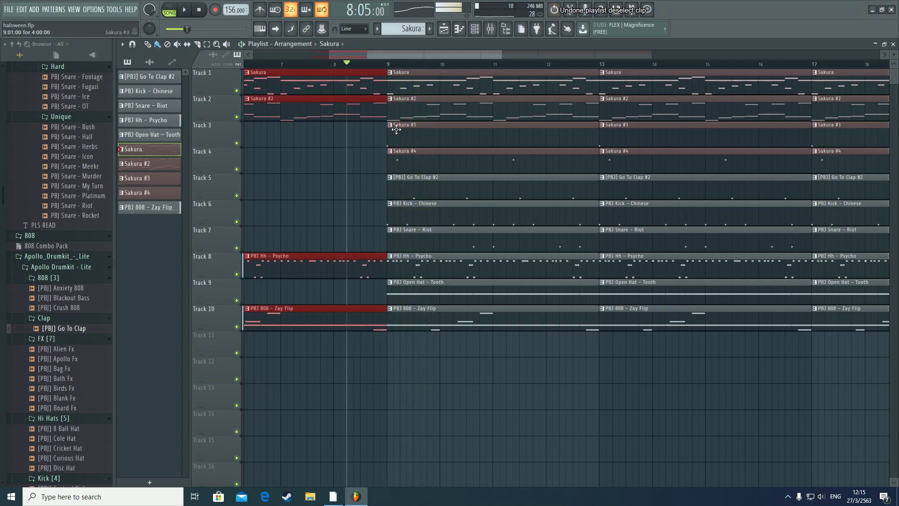
- Trim the selected bar 5 clips to 3 bars and 12 steps, leaving a short gap before bar 9
click(360, 63)
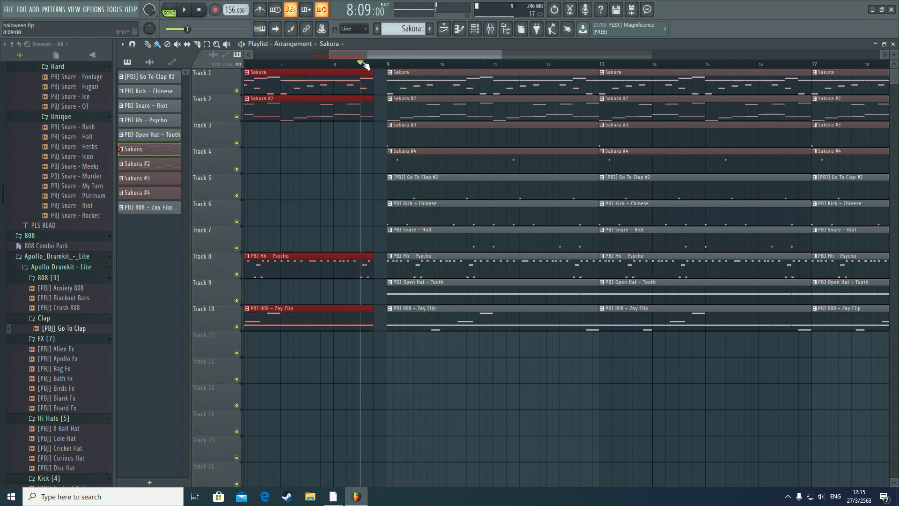
click(368, 64)
scroll(369, 63, down, 5)
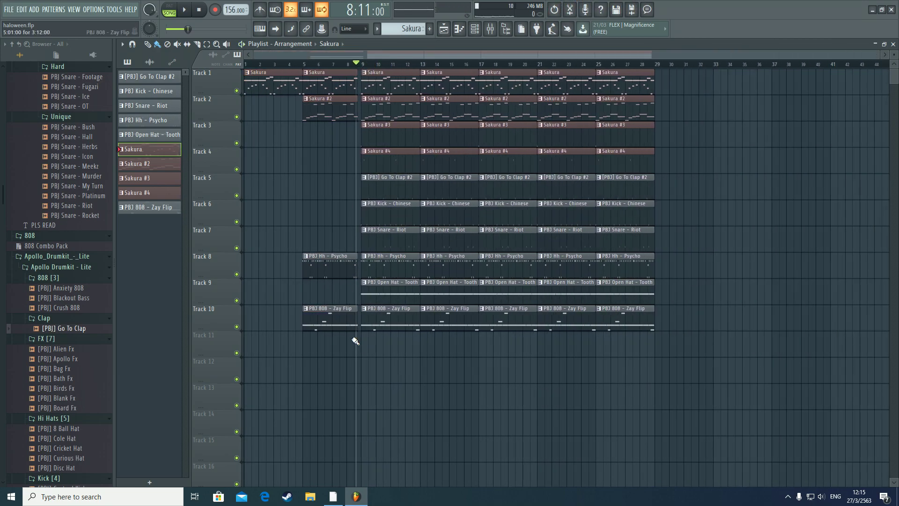
scroll(364, 83, up, 5)
key(ctrl+z)
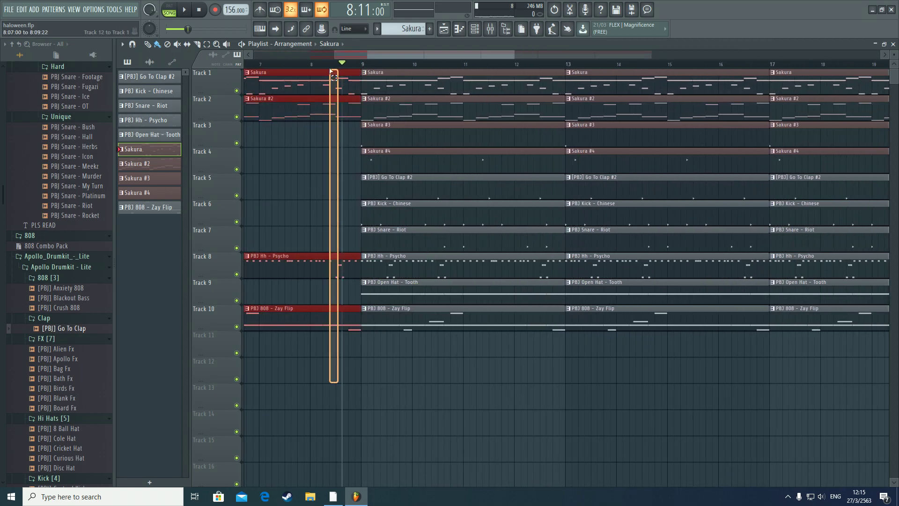
drag(374, 55, 304, 57)
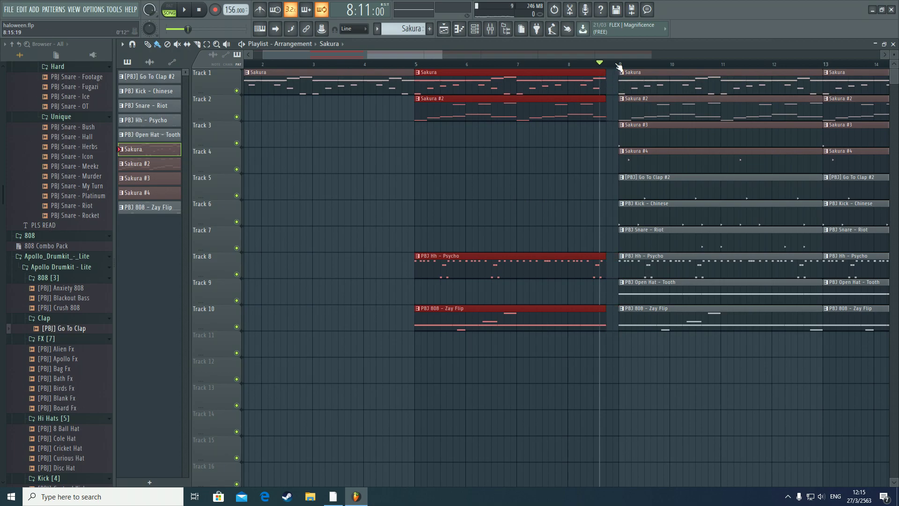
- Try shortening the bar 5 clips further to end at 8:09, play the cut, and undo the trim
drag(605, 86, 589, 89)
click(592, 66)
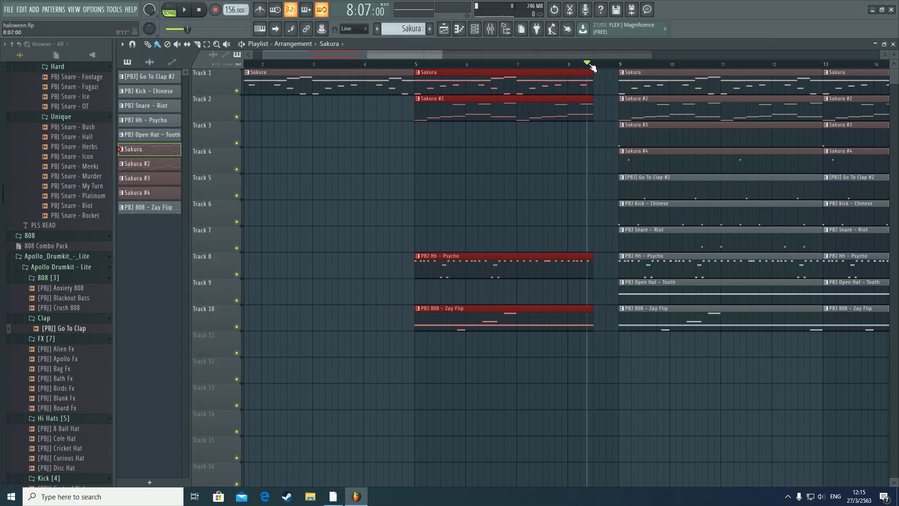
key(space)
key(space)
key(ctrl+z)
click(608, 64)
key(ctrl+d)
- Duplicate all the clips from bars 1 to 9 and place the copies after the full section, around bar 29
scroll(612, 64, down, 3)
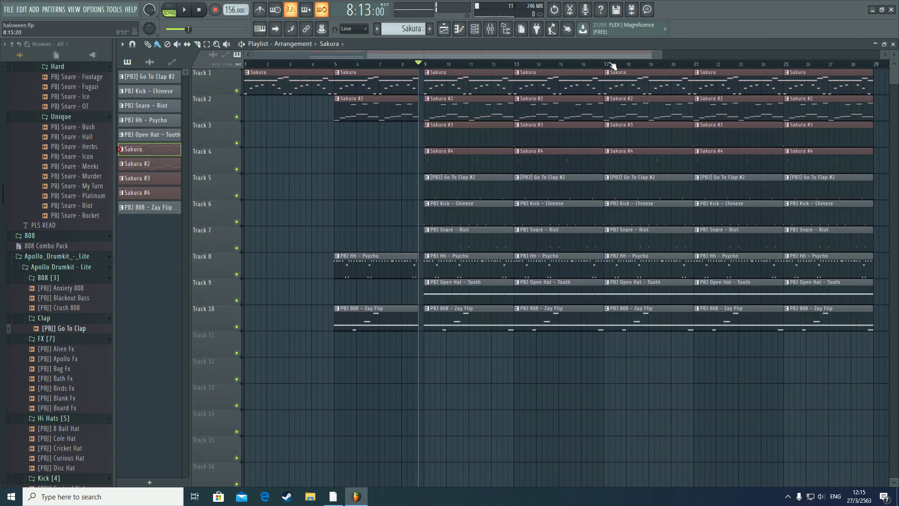
scroll(471, 72, down, 4)
scroll(565, 104, up, 4)
scroll(569, 66, down, 2)
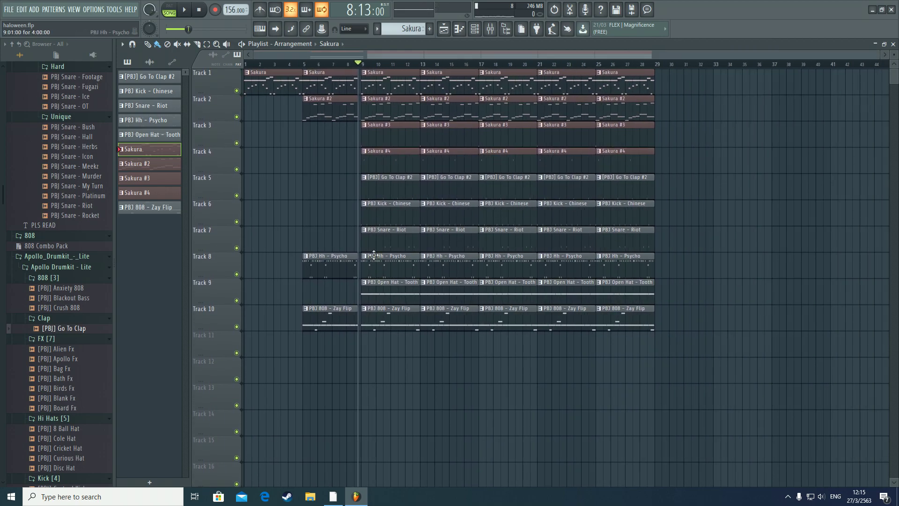
drag(349, 379, 244, 67)
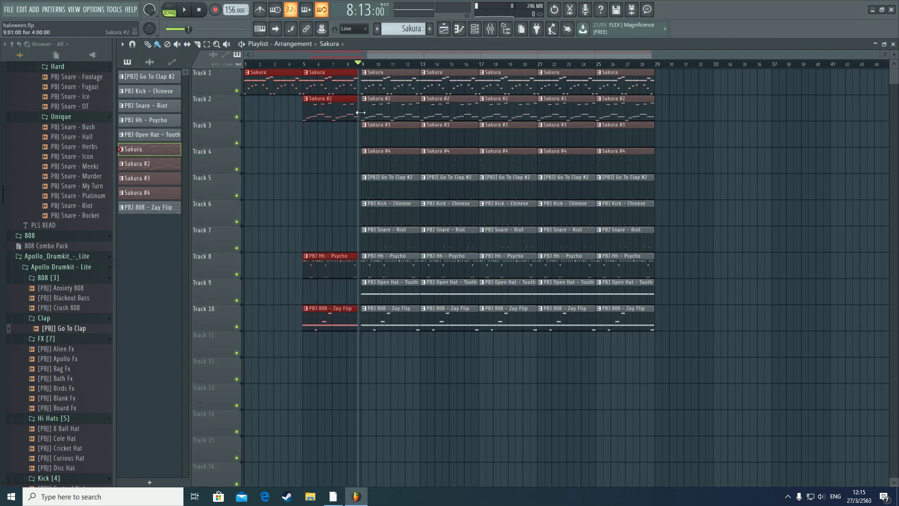
key(ctrl+b)
drag(446, 269, 744, 269)
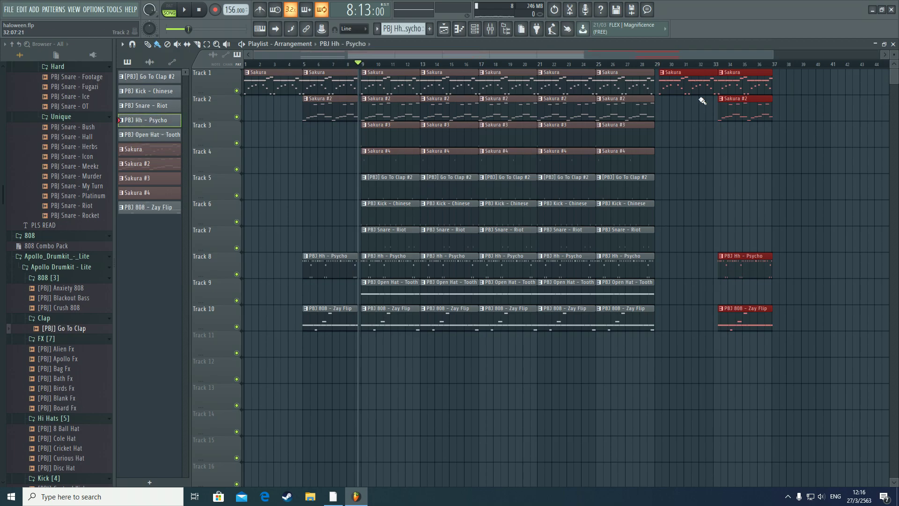
- Align the copied clips to start exactly at bar 29 and extend the clips at bar 33 to bar 37
scroll(666, 88, up, 6)
click(679, 89)
scroll(635, 56, down, 5)
drag(637, 55, 666, 57)
drag(661, 369, 639, 82)
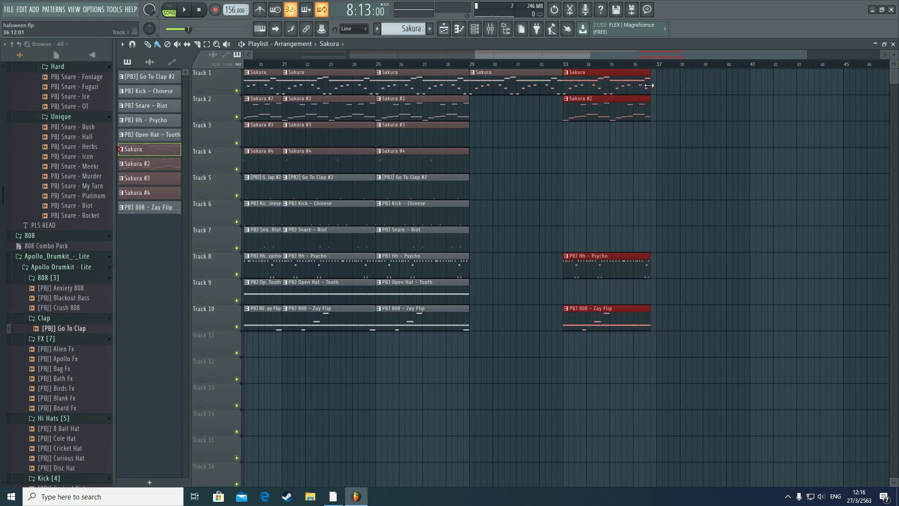
- Add a PBJ 808 - Zay Flip clip on track 10 and a PBJ Hh - Psycho clip on track 8, both at bar 29
click(437, 308)
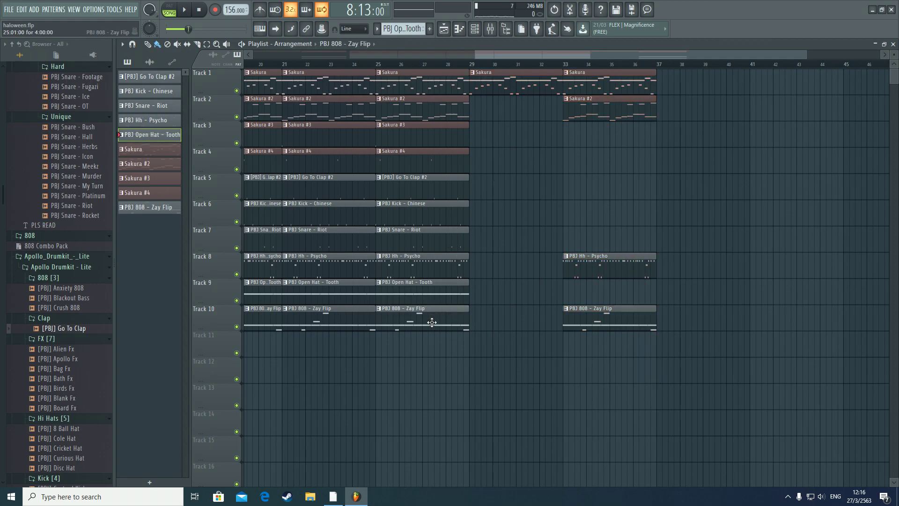
click(479, 323)
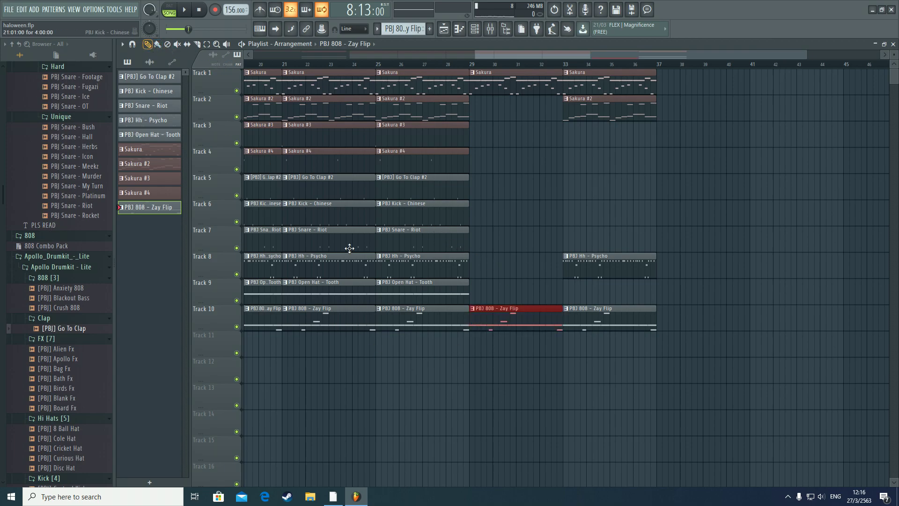
click(430, 272)
click(483, 271)
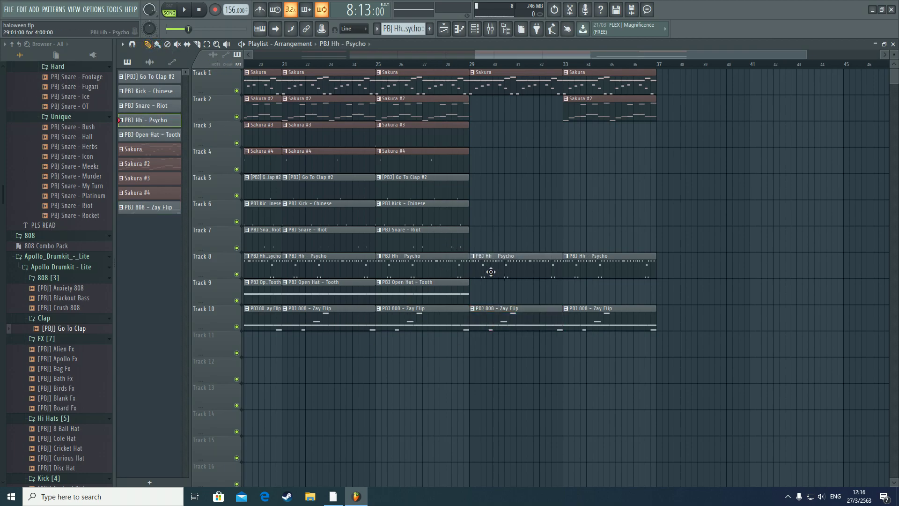
- Place a Sakura #4 clip on track 4 at bar 29 and play the breakdown from bar 29
click(437, 203)
click(431, 165)
click(489, 169)
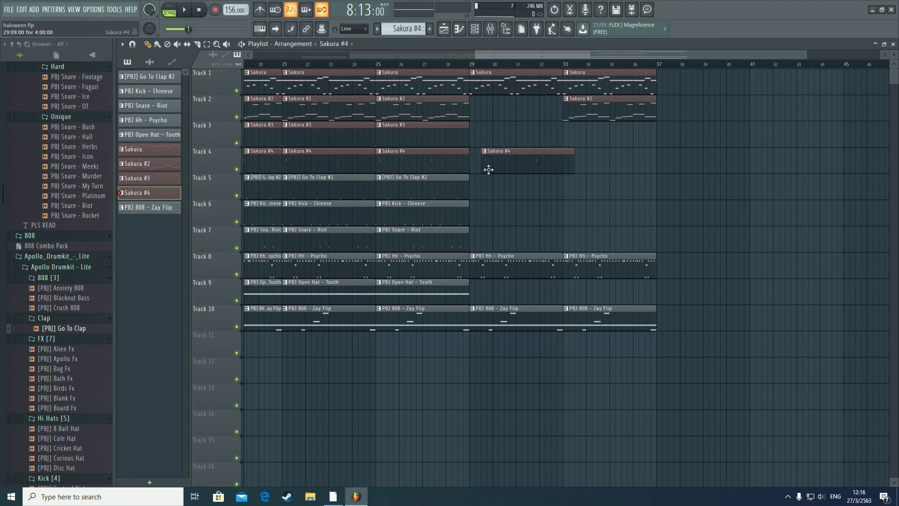
click(473, 68)
key(space)
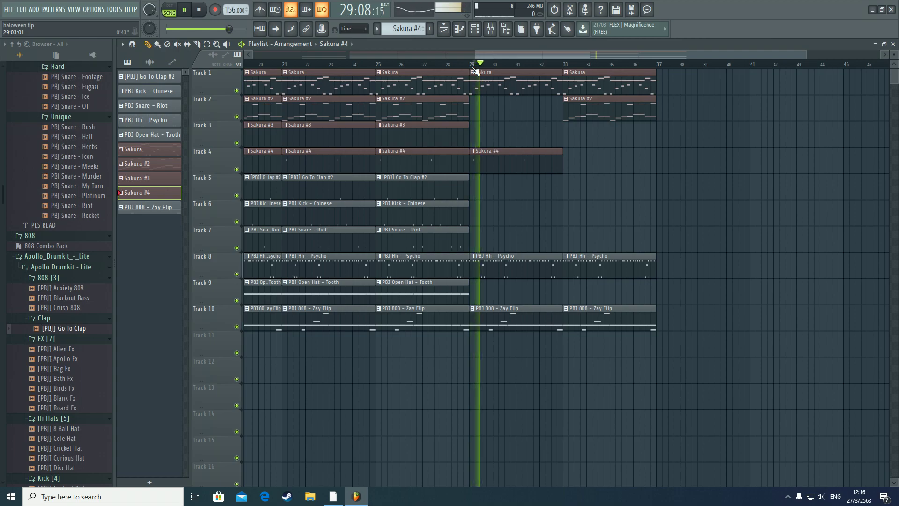
click(470, 65)
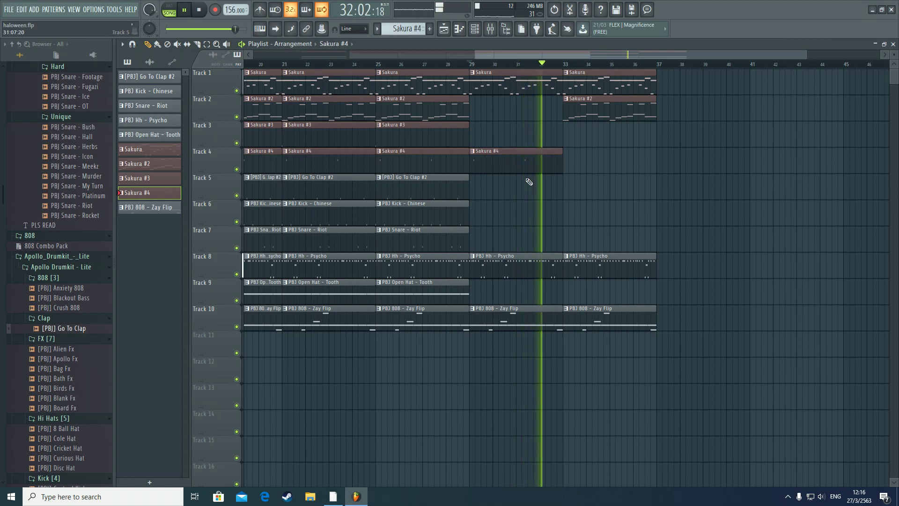
- Place a Sakura #3 clip on track 3 at bar 33 and play the lead-in to it
click(421, 141)
key(space)
click(566, 167)
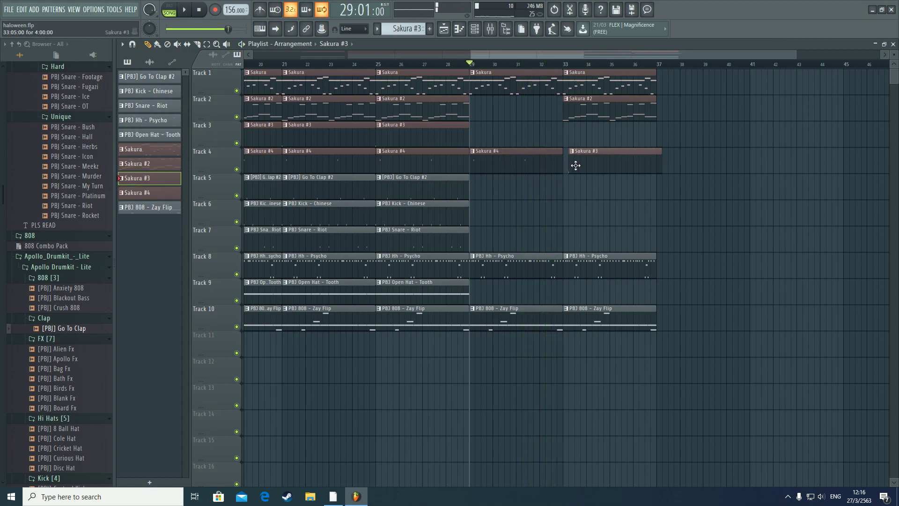
drag(570, 141, 572, 139)
key(space)
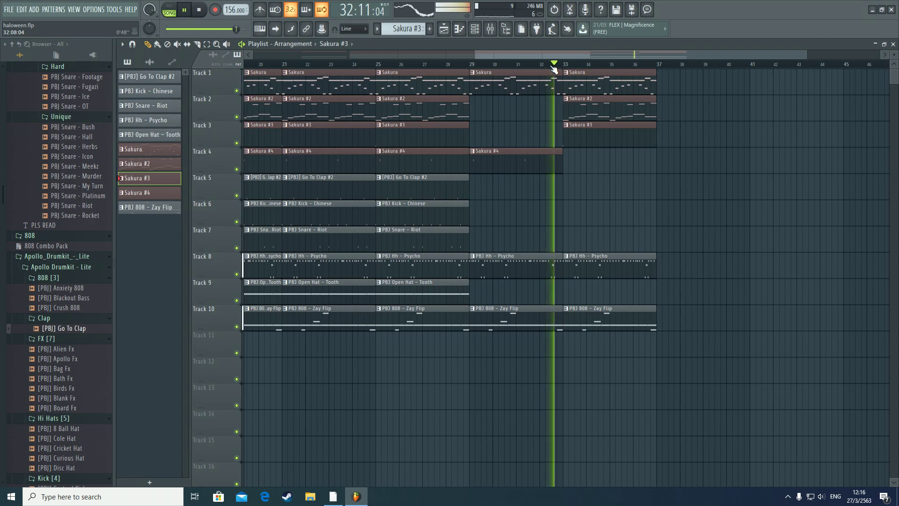
key(space)
- Duplicate the full ten-track block at bar 9 and place the copy after the existing clips, around bar 37
scroll(529, 65, down, 3)
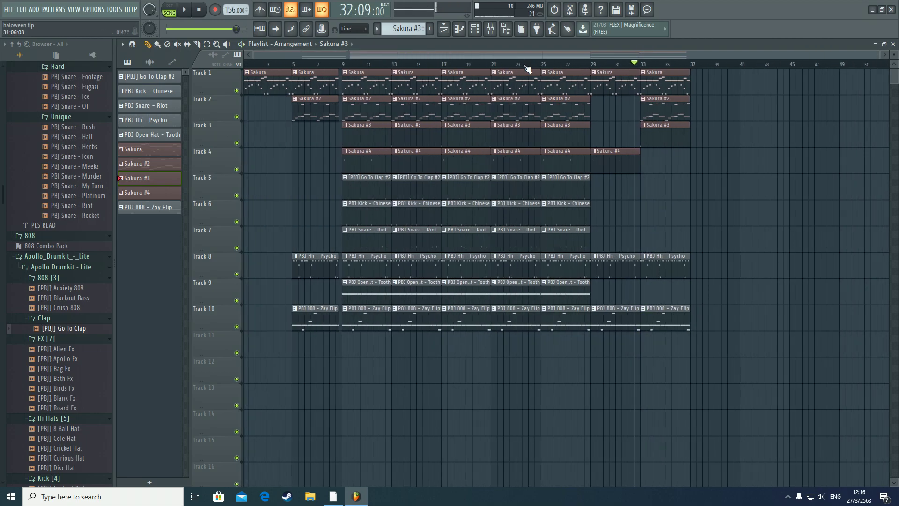
drag(398, 359, 412, 70)
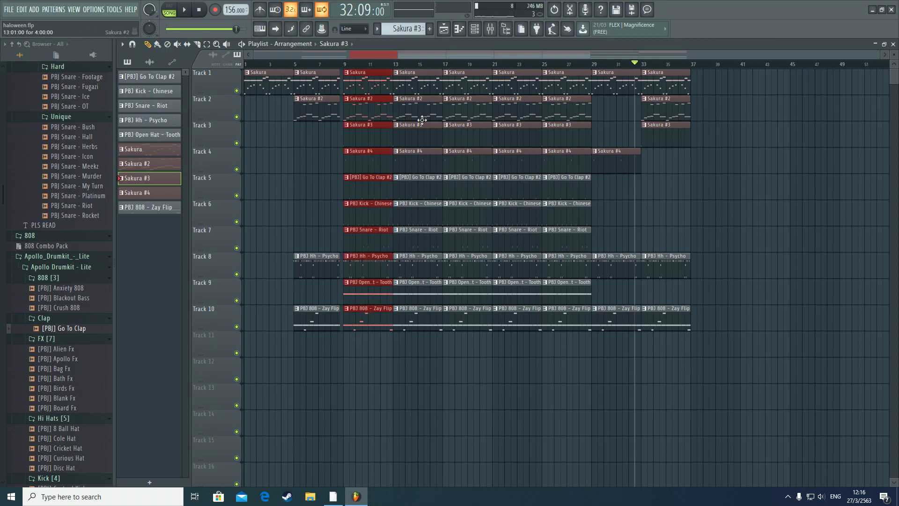
drag(409, 157, 707, 160)
- Delete the partial set of clips at bar 33 and move the full block to start exactly at bar 33
drag(660, 370, 670, 94)
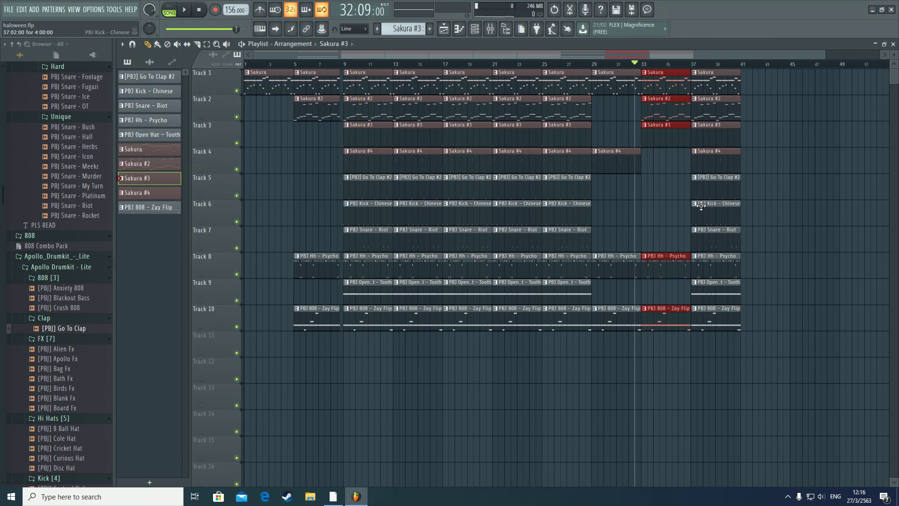
key(Delete)
drag(767, 380, 653, 89)
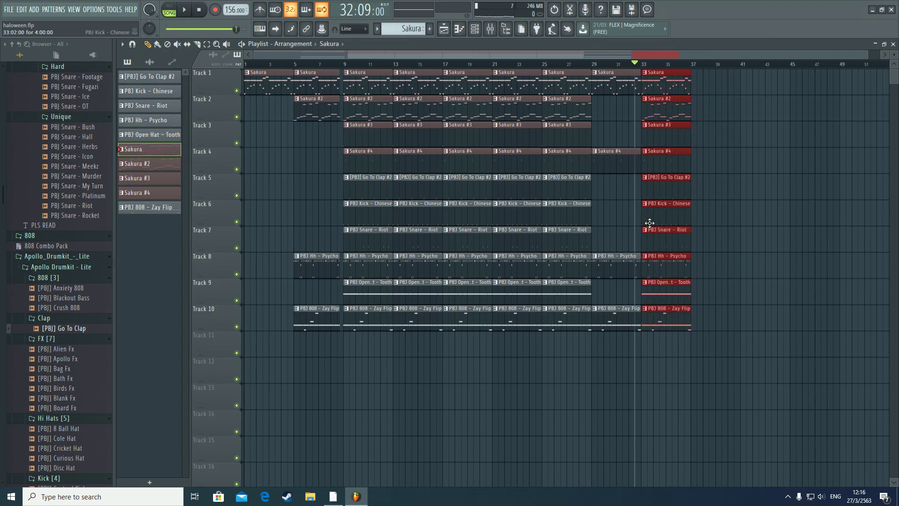
scroll(661, 62, up, 8)
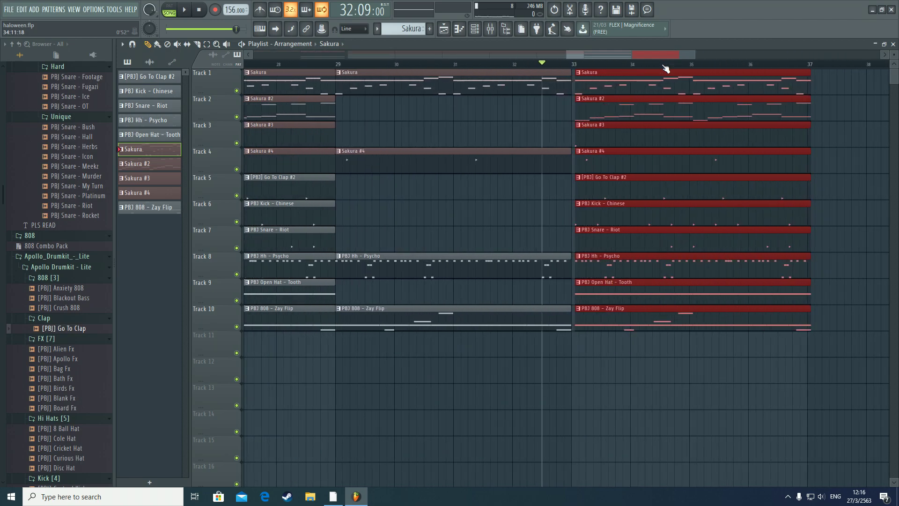
scroll(498, 66, up, 6)
drag(539, 88, 518, 88)
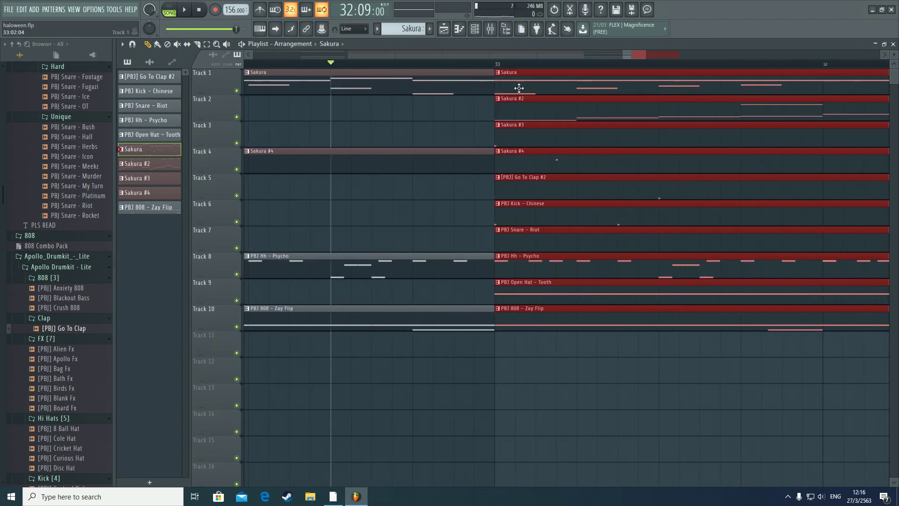
- Shorten the four breakdown clips at bar 29 to end just before bar 33 and play the transition
scroll(498, 66, down, 5)
drag(484, 356, 491, 82)
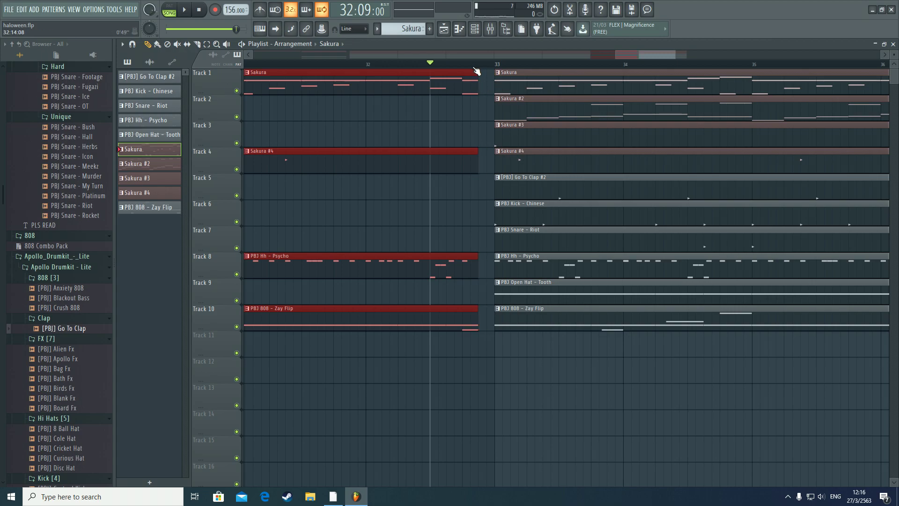
key(space)
scroll(475, 68, down, 5)
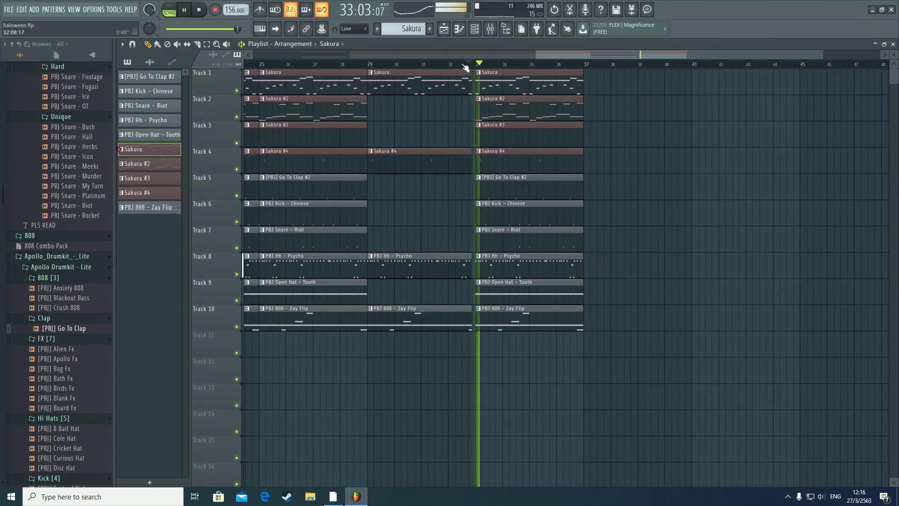
click(461, 64)
click(431, 64)
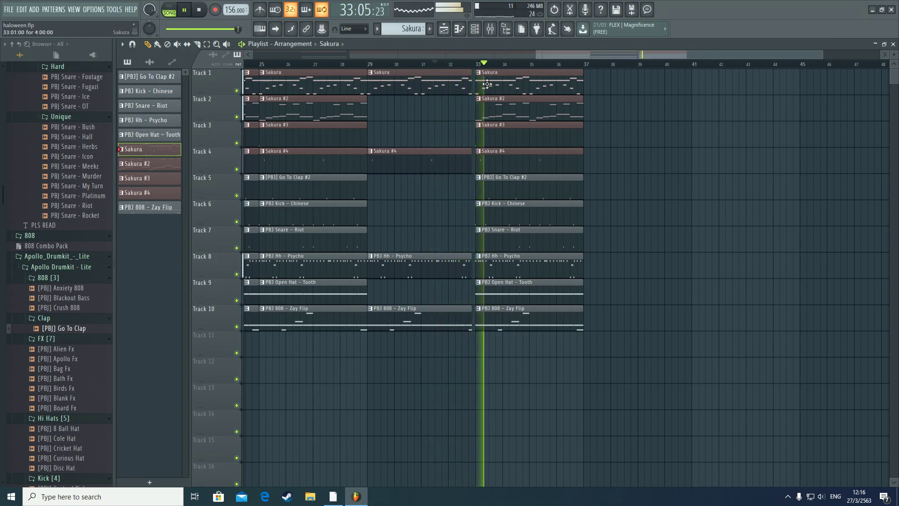
- Duplicate four bars-long full blocks across all ten tracks and line the copies up from bar 37 to bar 53
scroll(487, 85, down, 4)
key(space)
scroll(561, 71, down, 2)
drag(575, 68, 417, 70)
key(ctrl+b)
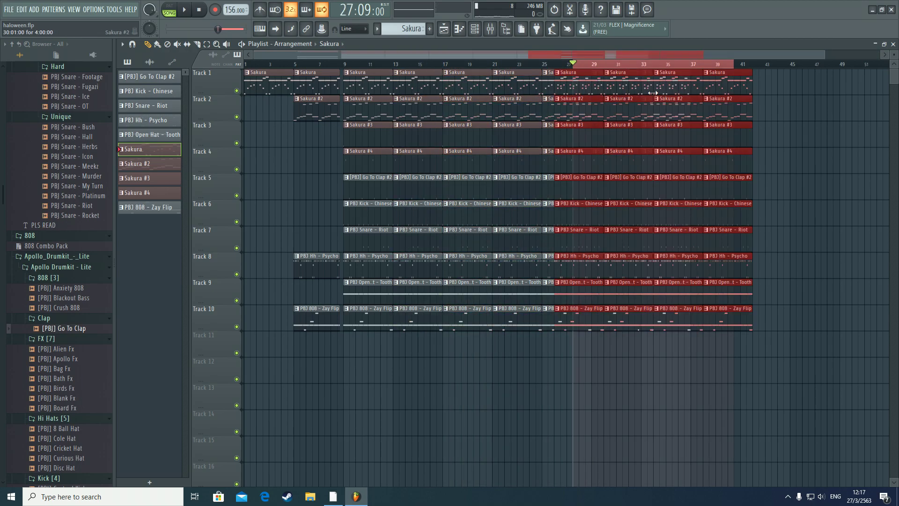
key(ctrl+b)
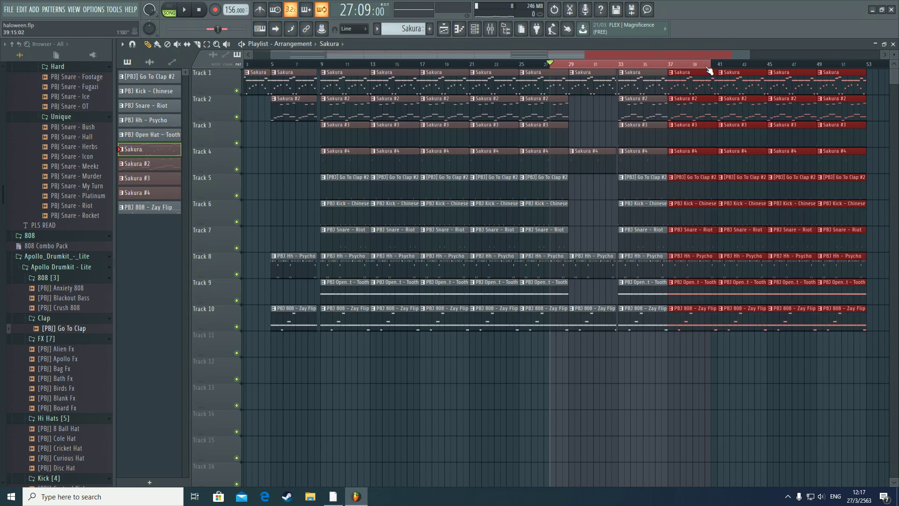
scroll(716, 69, down, 2)
double_click(683, 65)
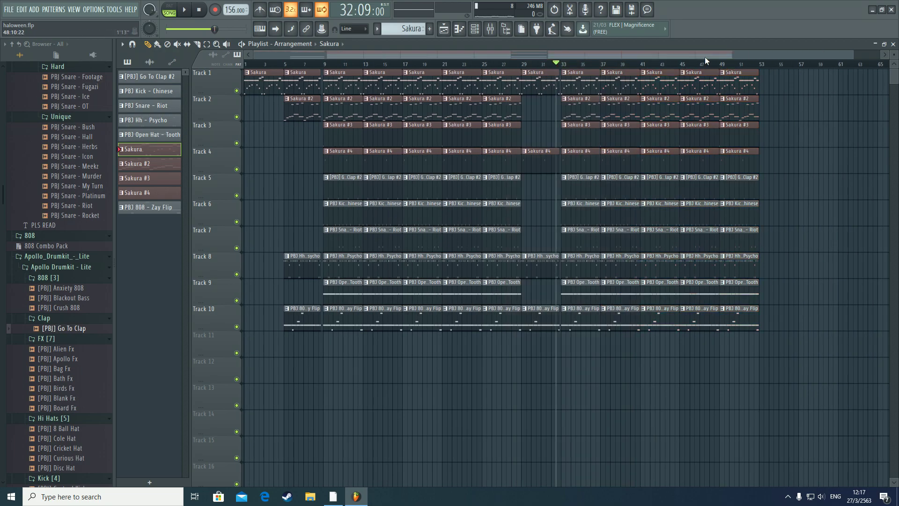
- Shorten all ten clips at bar 41 to end just before bar 45 and play the cut
scroll(704, 57, up, 3)
drag(621, 382, 627, 90)
double_click(613, 64)
key(space)
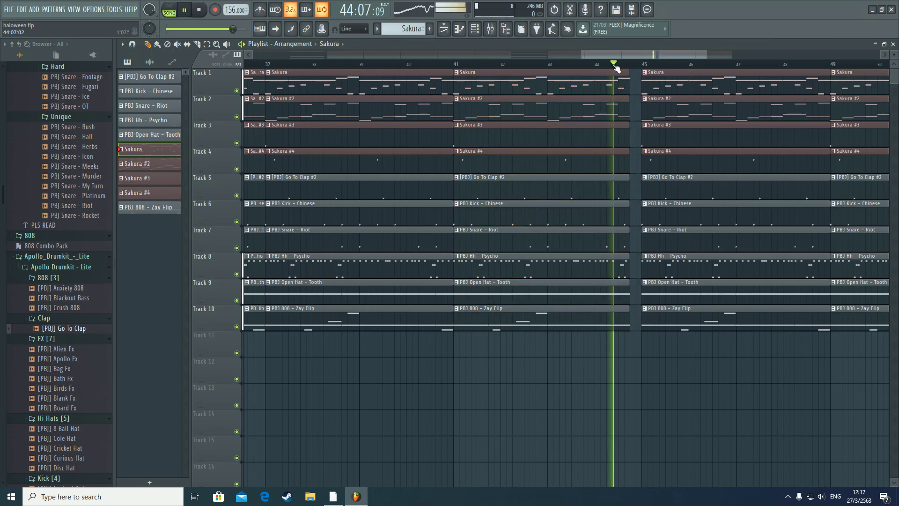
key(space)
- Extend the bar 41 Sakura, Sakura #2 and PBJ 808 - Zay Flip clips back to bar 45 and play the drum drop-out
drag(634, 91, 642, 117)
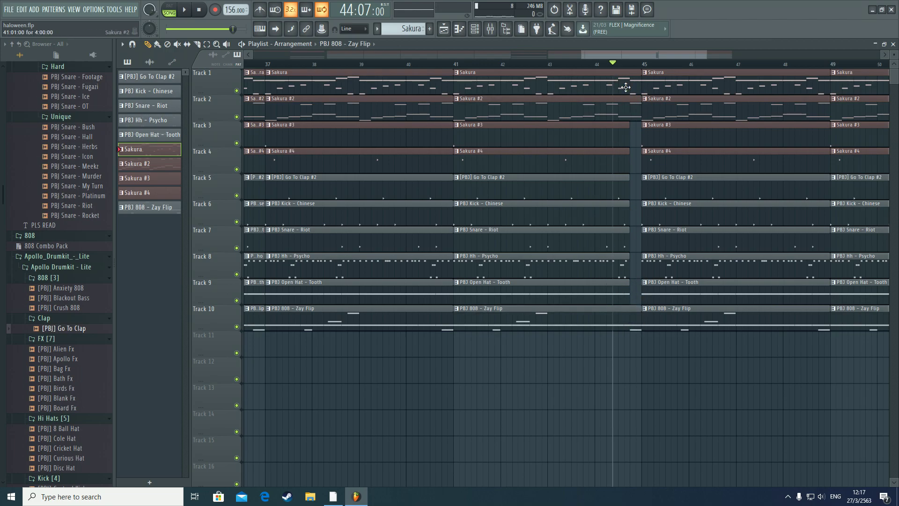
scroll(601, 68, down, 4)
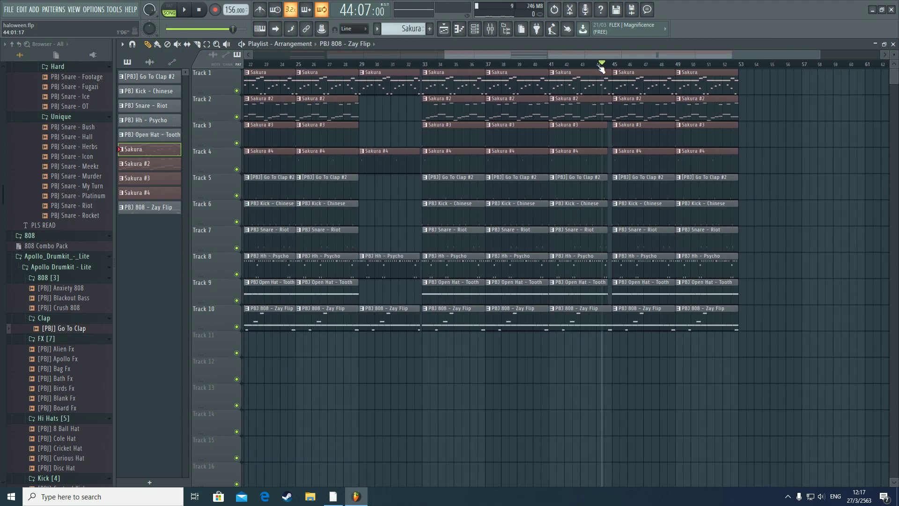
key(space)
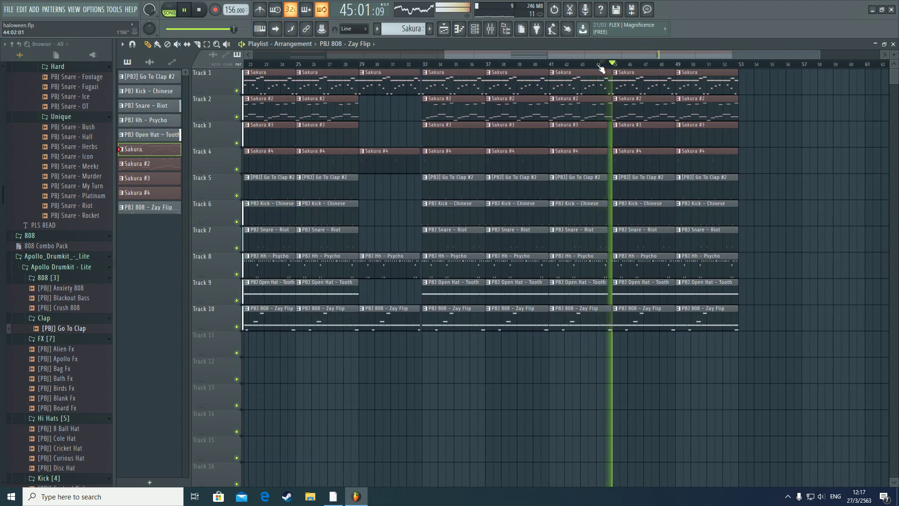
scroll(602, 68, down, 2)
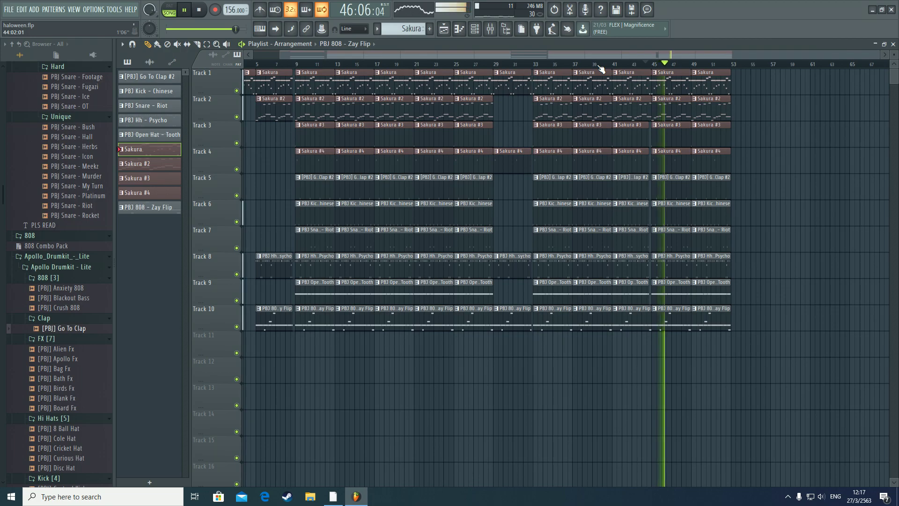
drag(580, 55, 563, 55)
key(space)
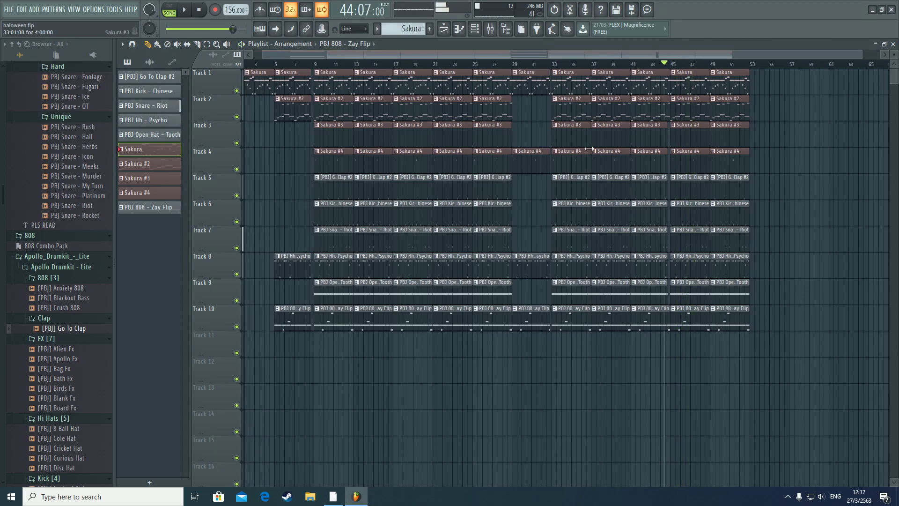
- Shorten the bar 17 clips on tracks 3 to 9 to a length of 3:12:00 and play the drop-out before bar 21
drag(467, 147, 444, 280)
key(ctrl+z)
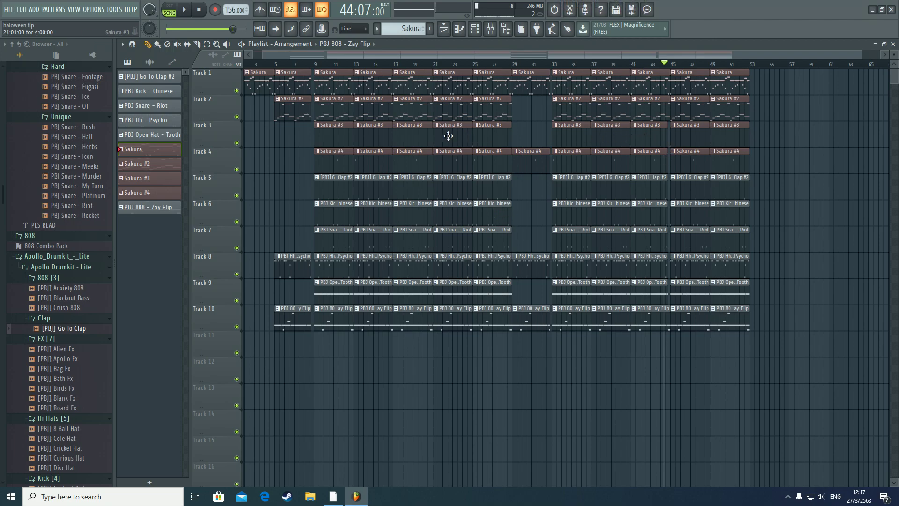
drag(413, 137, 429, 261)
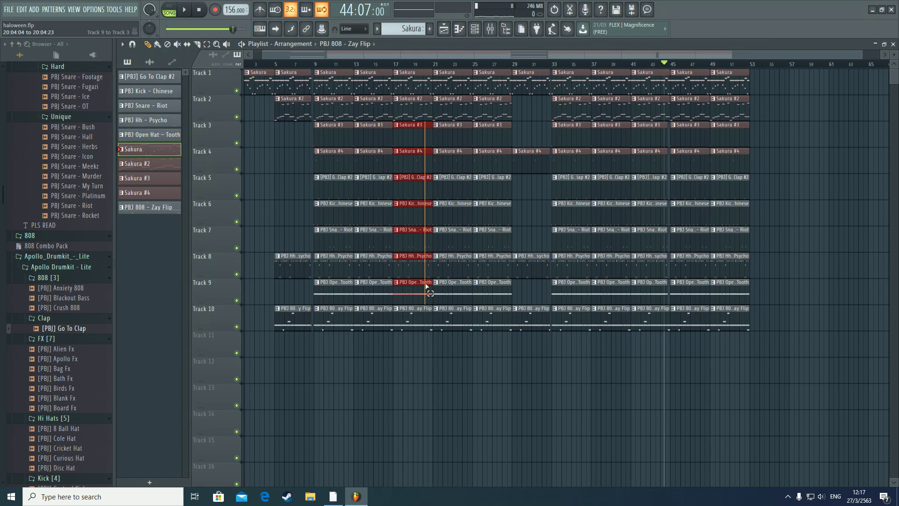
scroll(417, 69, up, 3)
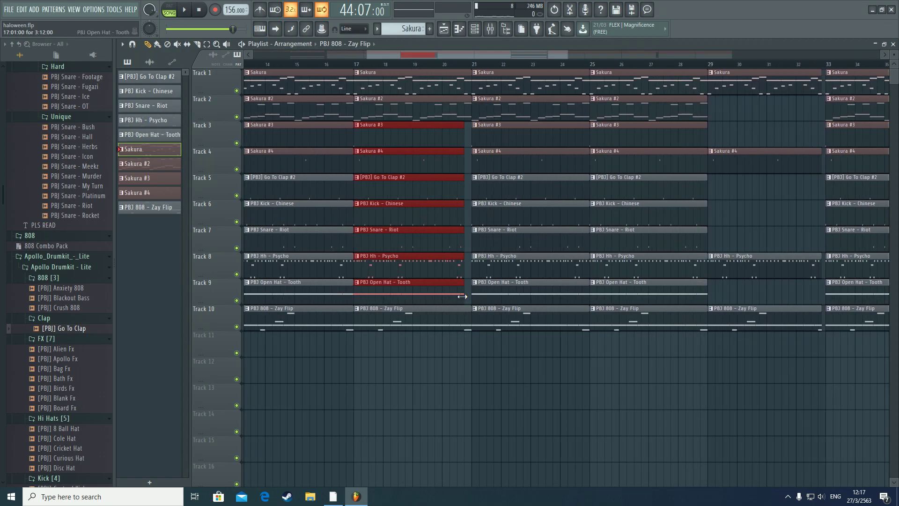
key(space)
click(460, 65)
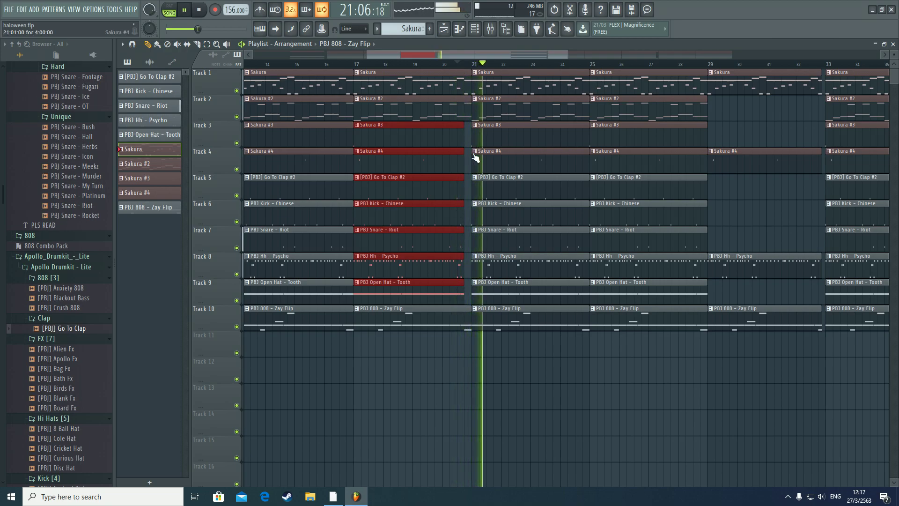
- Listen on into the breakdown at bar 29 and move the playhead back to around bar 14
scroll(485, 68, down, 3)
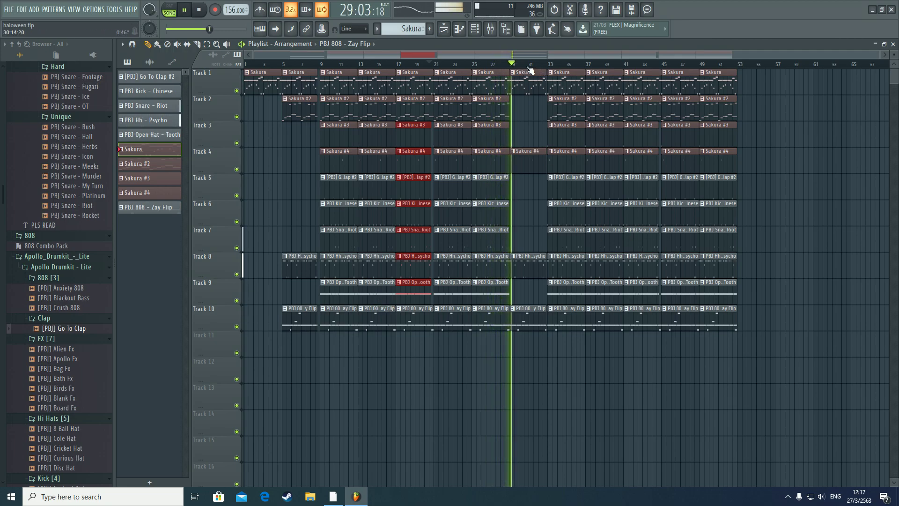
scroll(521, 67, up, 3)
drag(492, 55, 420, 54)
key(space)
click(421, 64)
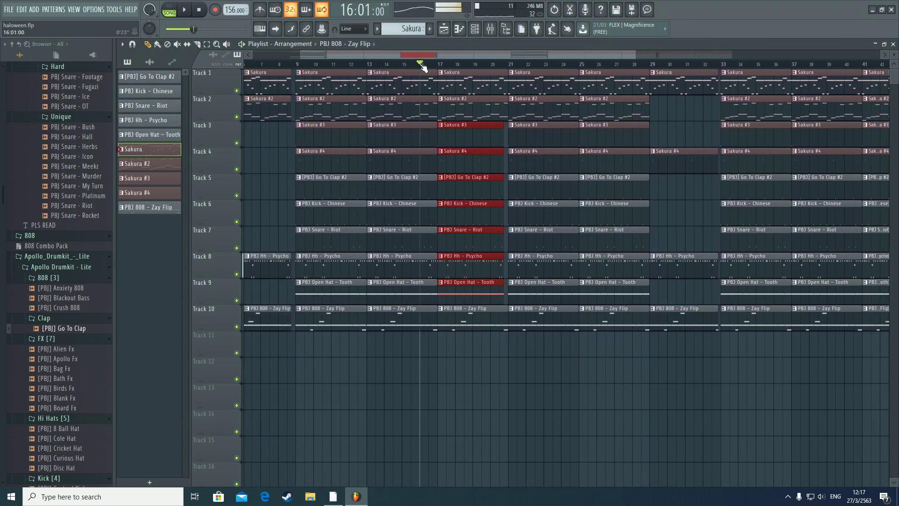
scroll(418, 55, up, 3)
scroll(421, 66, down, 3)
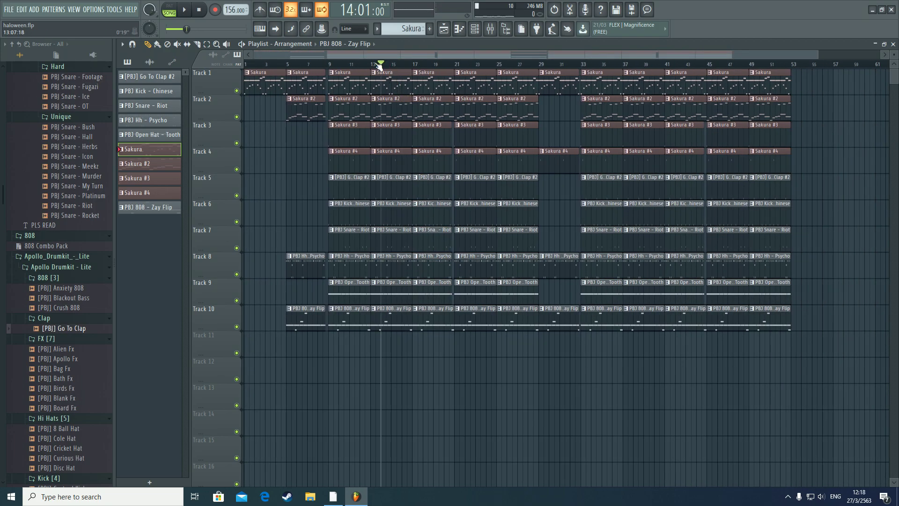
- Try removing the Sakura #2 clip at bar 13 from track 2, and undo the deletion
right_click(398, 118)
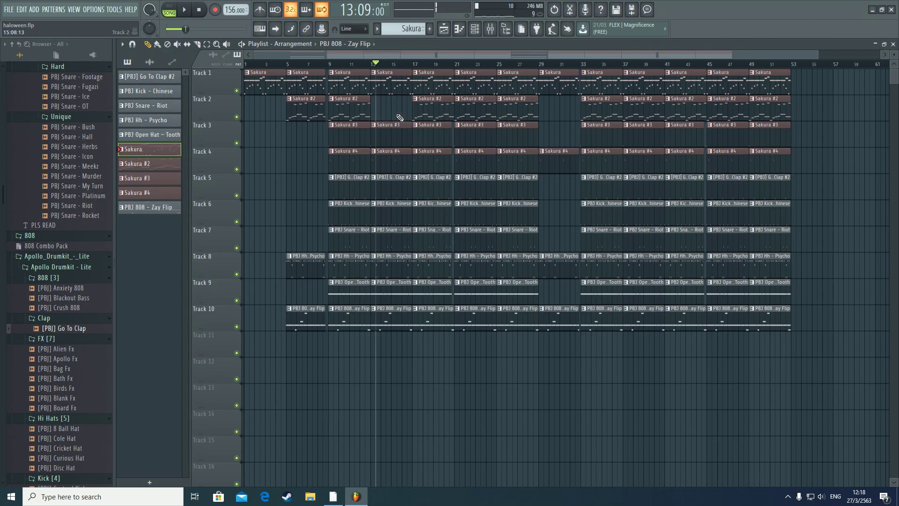
key(ctrl+z)
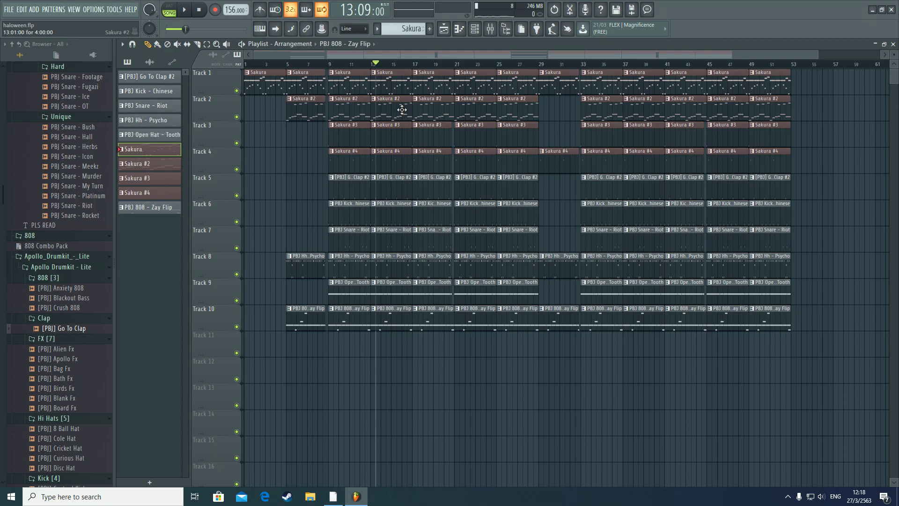
key(alt+z)
key(alt+z)
key(ctrl+z)
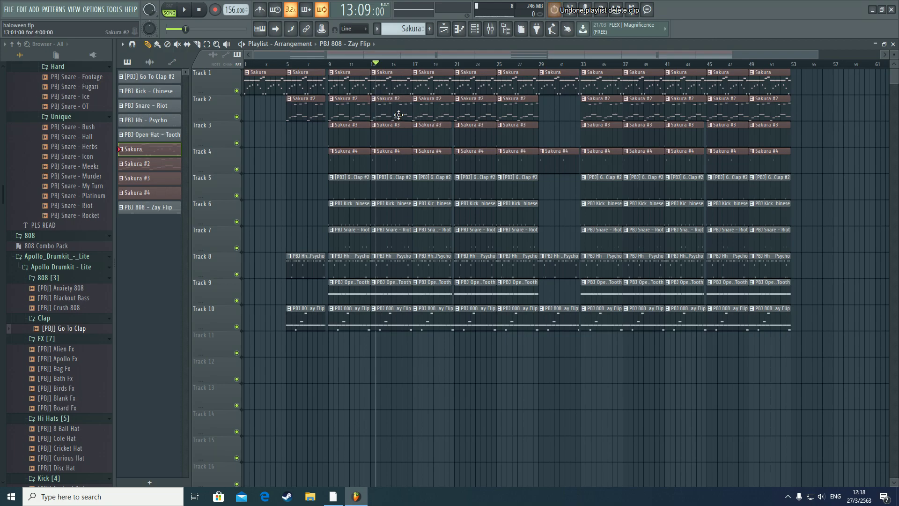
- Remove the Sakura #2 and Sakura #4 clips at bar 13 and play that part of the section
scroll(381, 68, up, 3)
right_click(386, 114)
key(space)
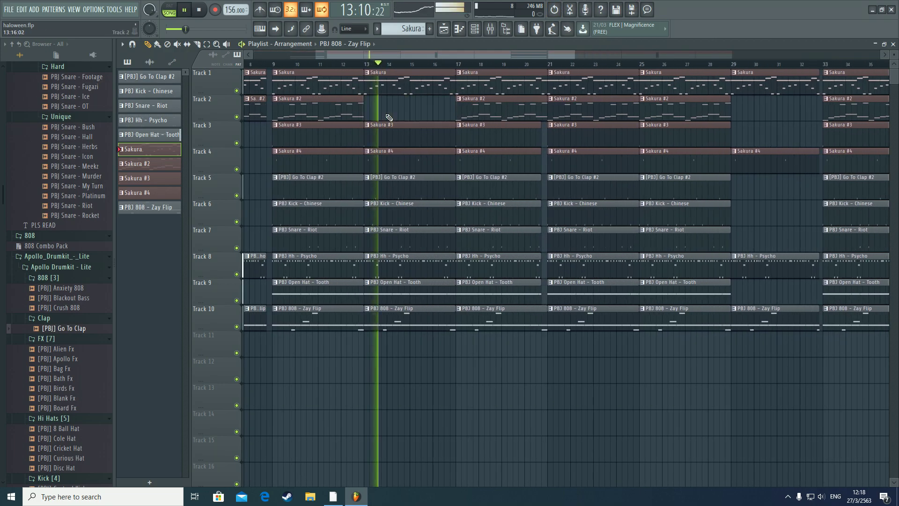
right_click(417, 158)
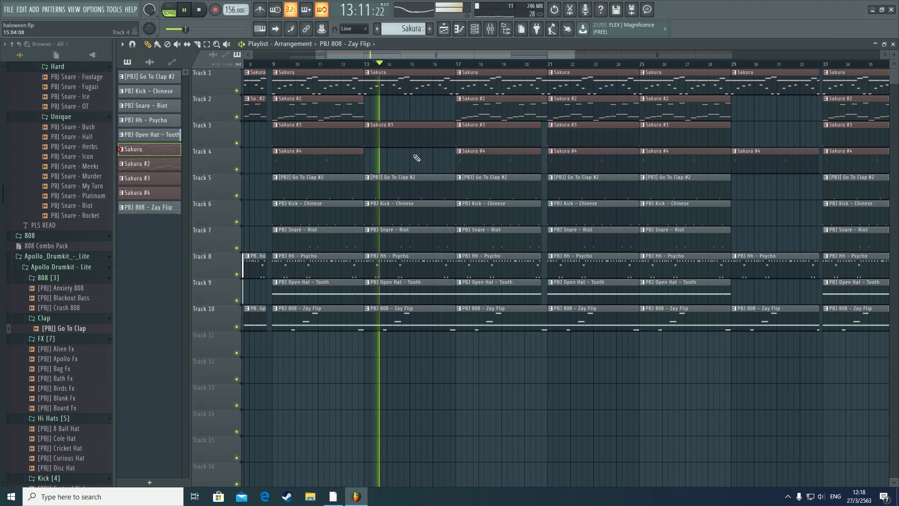
- Try removing the Sakura #3 clip at bar 17 and the Sakura #2 clip at bar 25
right_click(475, 133)
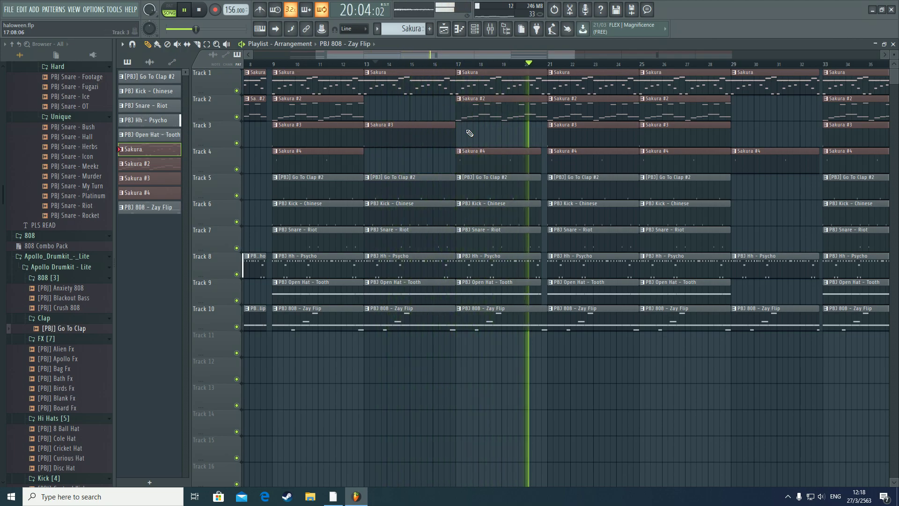
scroll(577, 131, down, 2)
right_click(649, 114)
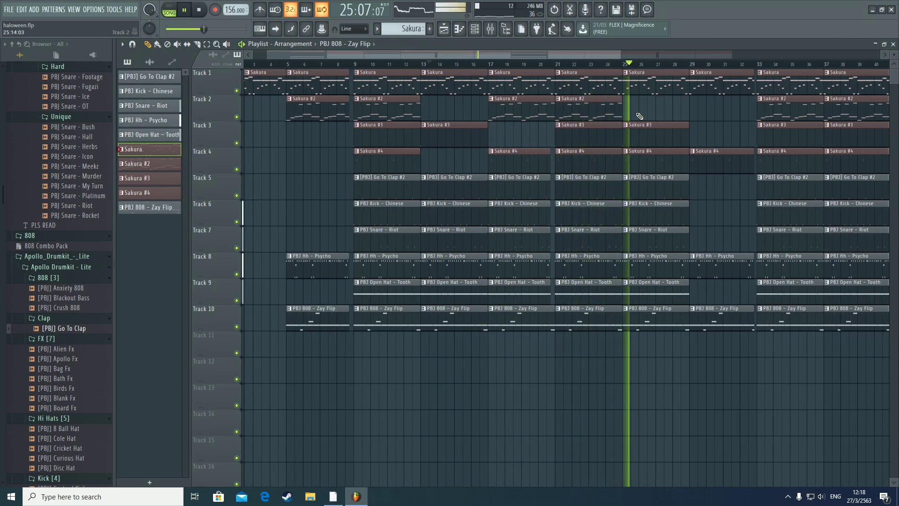
- Delete all the clips from bar 33 onward on tracks 1 to 10
scroll(618, 71, right, 1)
scroll(616, 72, down, 3)
drag(791, 349, 557, 91)
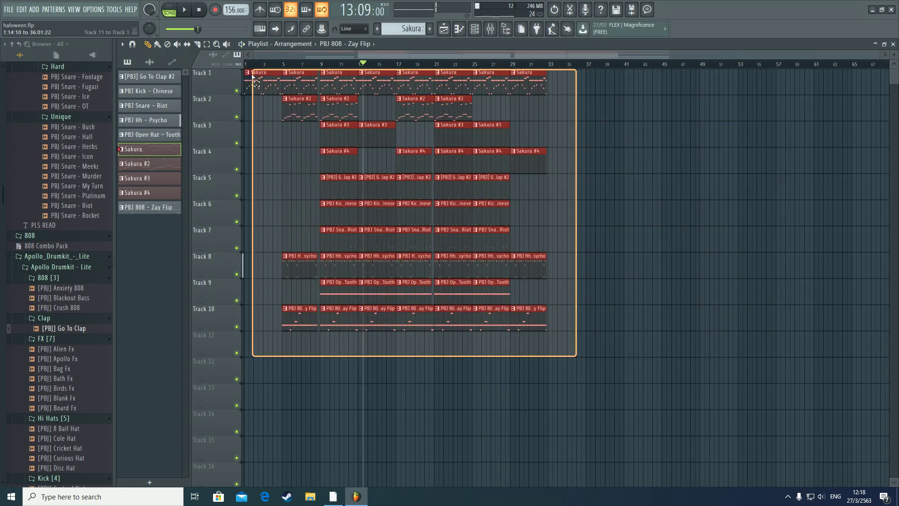
key(Delete)
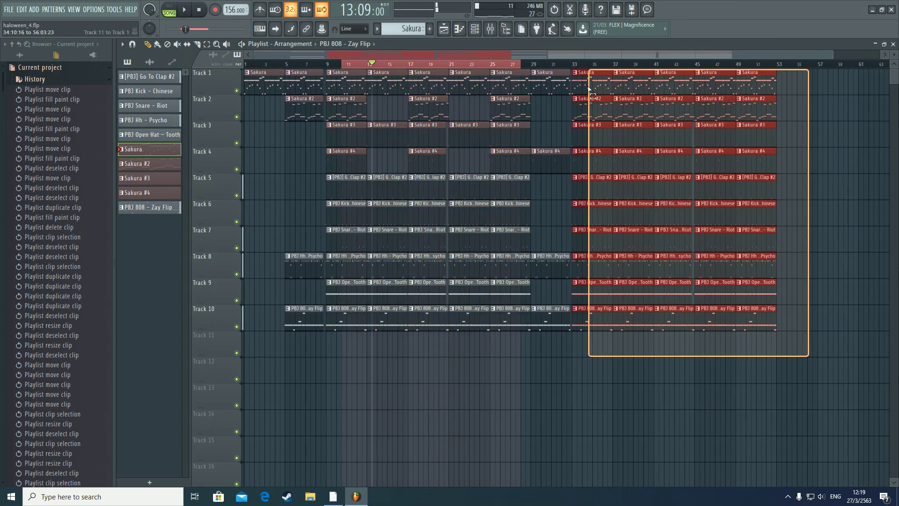
key(Delete)
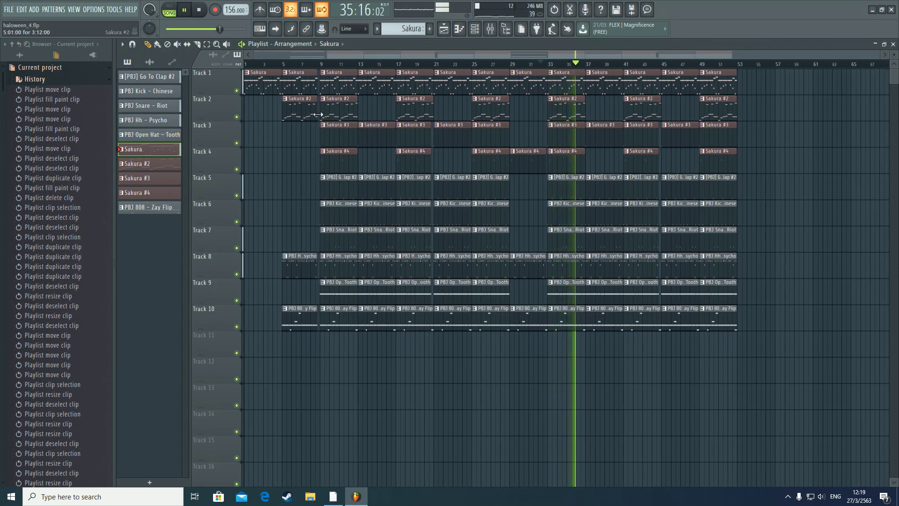
- Play the arrangement from the end of the build-up near bar 8 and from near its end around bar 51
click(315, 66)
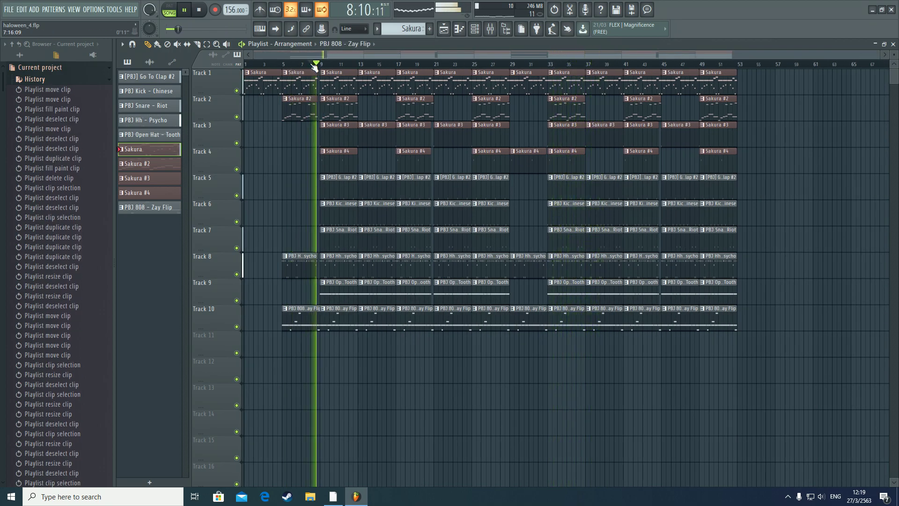
click(724, 65)
key(space)
- Copy the bar 5 build-up clips to bar 53 at the end of the arrangement
drag(301, 64, 794, 134)
key(ctrl+b)
scroll(744, 105, up, 6)
drag(692, 86, 684, 87)
scroll(682, 75, down, 3)
drag(678, 56, 731, 55)
- Add a full section of clips on tracks 1 to 10 at bar 57 and clear the selection
ctrl+click(669, 344)
scroll(725, 196, down, 5)
drag(692, 330, 676, 80)
scroll(697, 83, up, 6)
click(448, 64)
key(ctrl+d)
scroll(447, 64, down, 6)
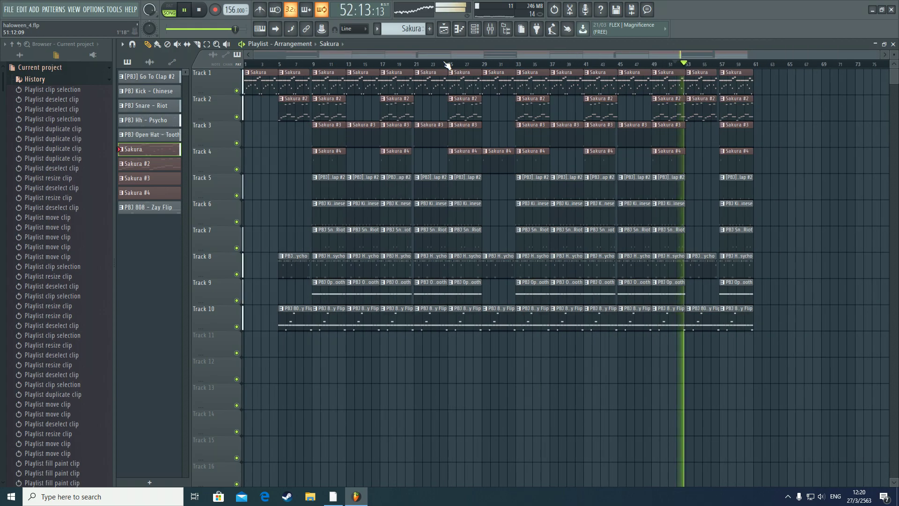
- Duplicate the bar 57 section twice to fill bars 61 to 69, and clear the selection
drag(769, 358, 732, 70)
key(ctrl+b)
key(ctrl+b)
scroll(737, 68, down, 2)
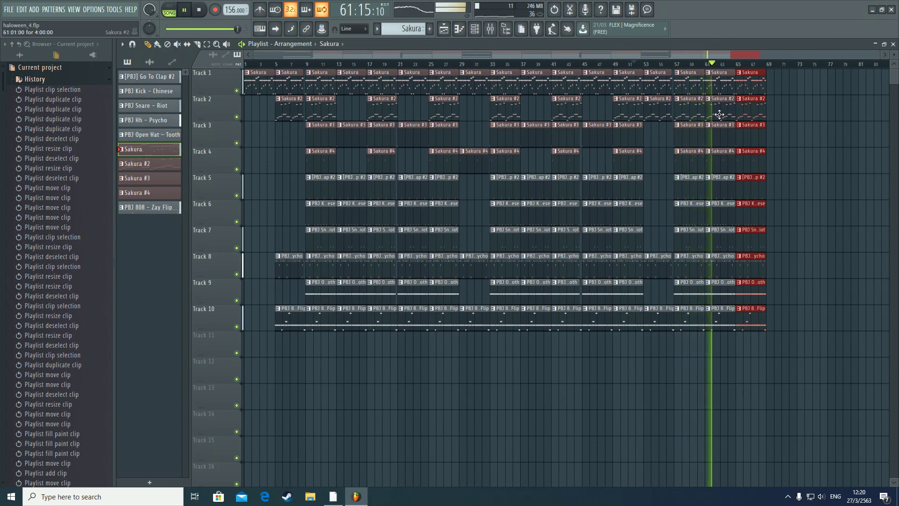
key(space)
key(ctrl+d)
- Try removing the Sakura #3 clip at bar 61, and undo the deletion
click(695, 113)
right_click(717, 132)
key(space)
key(ctrl+z)
- Remove the Sakura #2 and Sakura #4 clips at bar 57
right_click(693, 112)
right_click(699, 160)
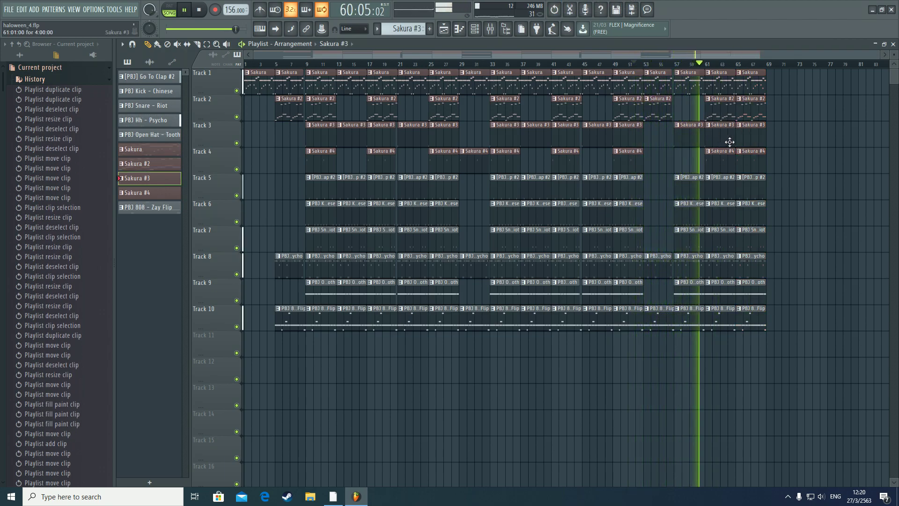
- Remove the PBJ Open Hat - Tooth clips on track 9 at bars 13, 21, 37, 45 and 61
right_click(352, 287)
right_click(413, 294)
right_click(536, 293)
right_click(599, 294)
right_click(720, 292)
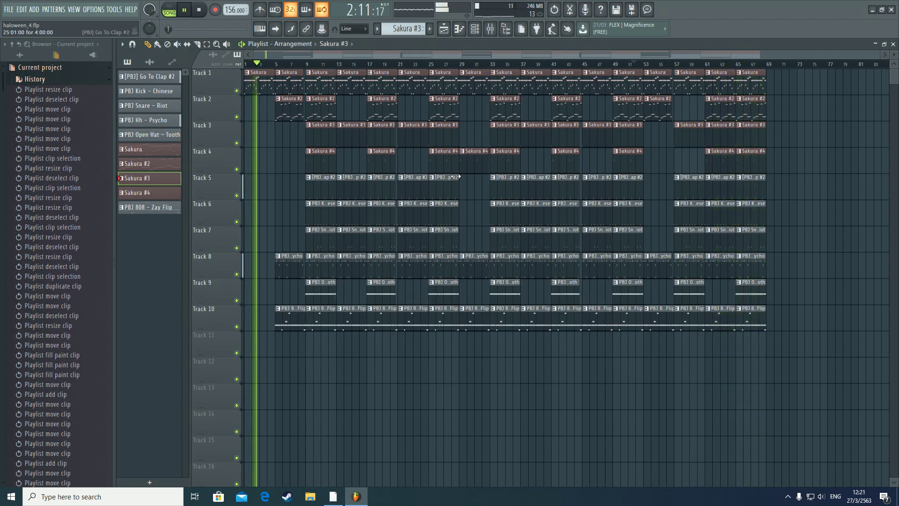
- Remove the PBJ Snare - Riot clips on track 7 at bars 13, 21, 37 and 45, and play from around bar 6
scroll(346, 66, up, 5)
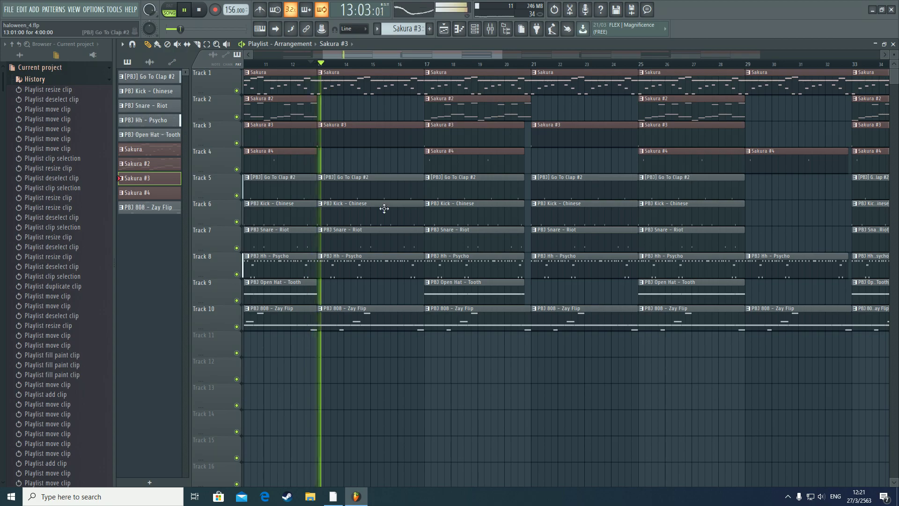
right_click(382, 241)
right_click(585, 241)
scroll(701, 69, down, 3)
right_click(721, 241)
right_click(819, 241)
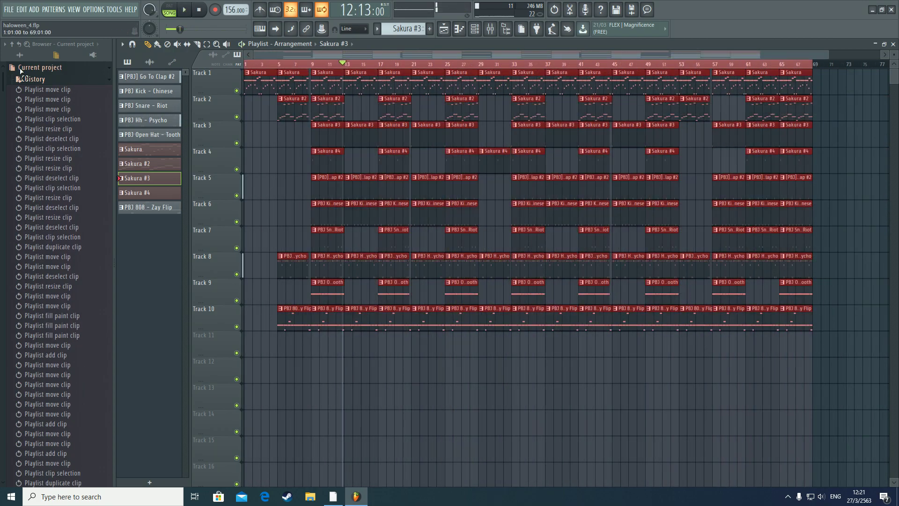
click(287, 66)
key(space)
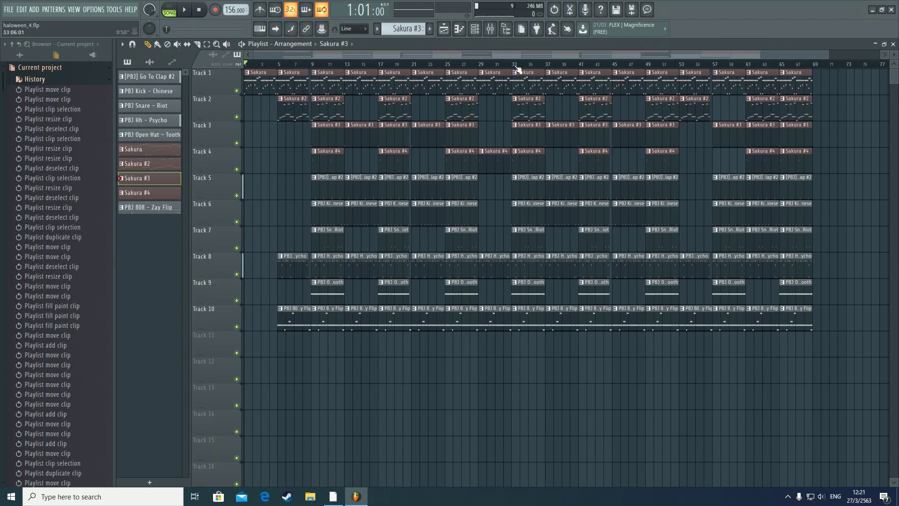
- Create a master volume automation clip on track 11 with a short fade-in at the start and a fade-out at the end
click(492, 31)
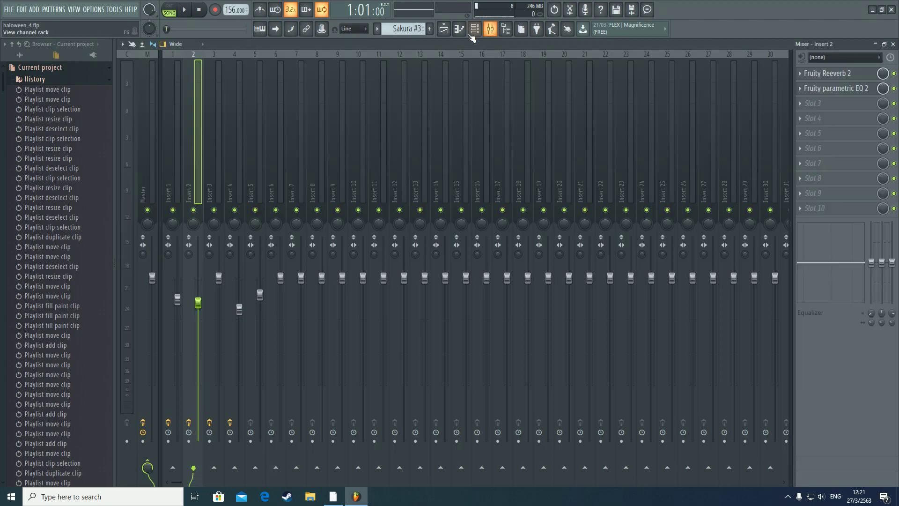
click(146, 146)
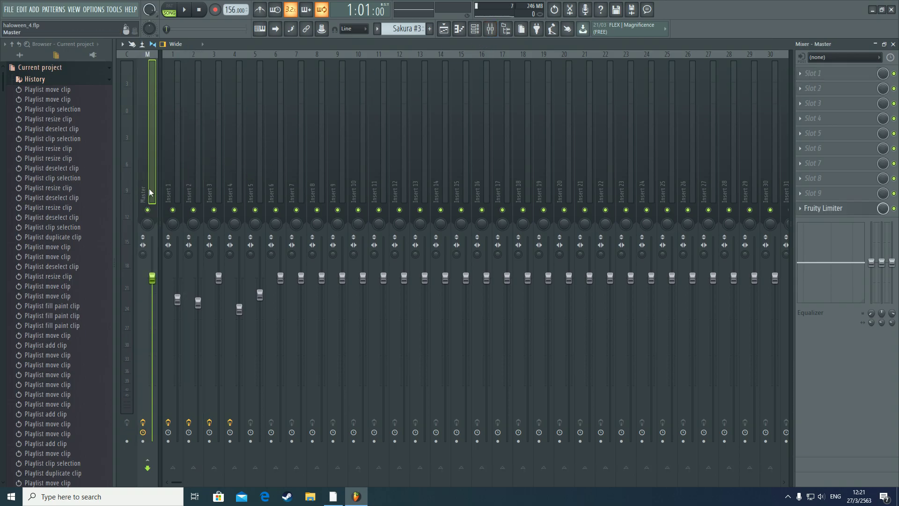
right_click(151, 244)
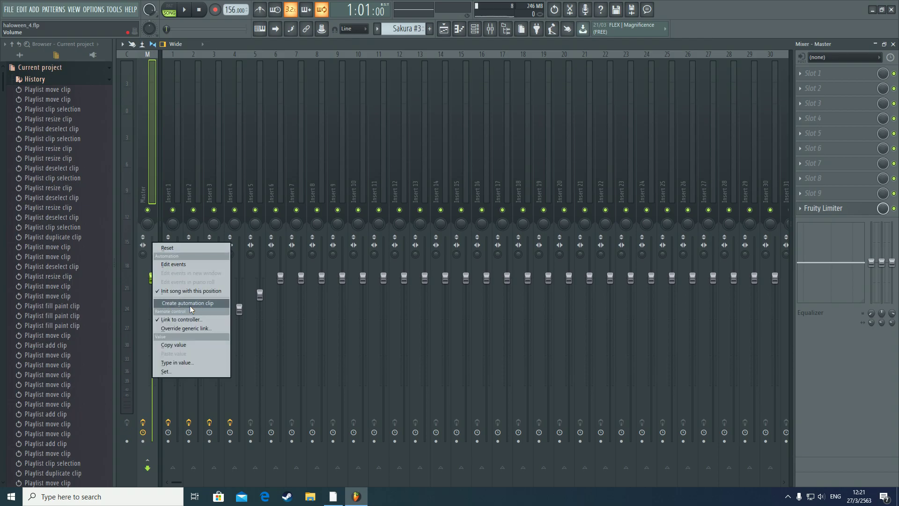
click(203, 304)
click(443, 29)
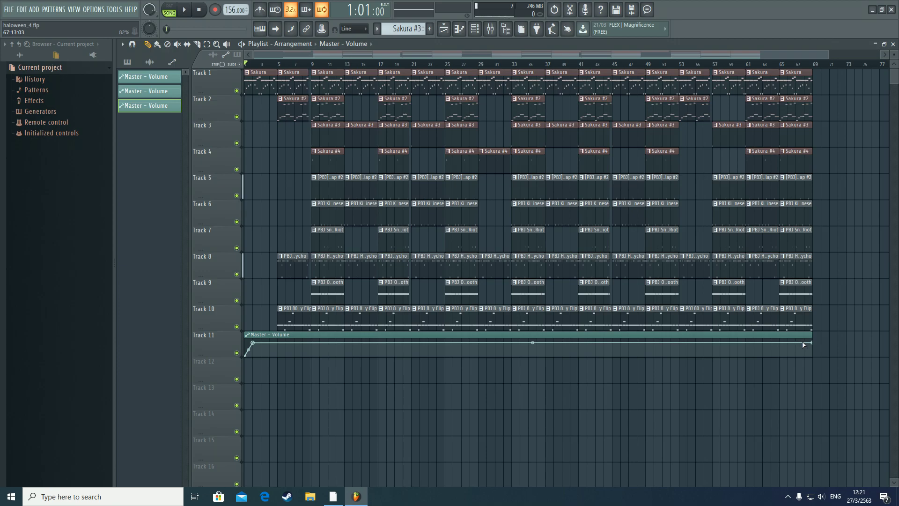
click(20, 53)
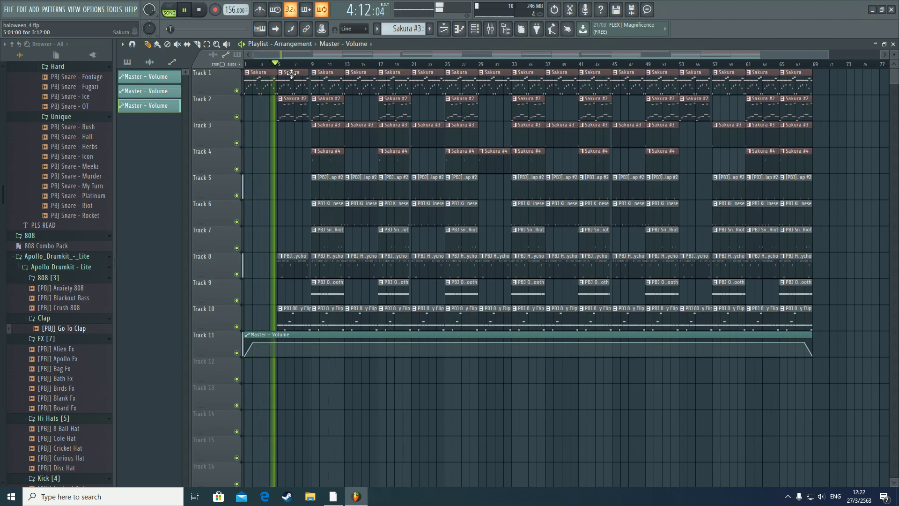
- Play the ending from around bar 67 to hear the fade-out, and stop playback
key(space)
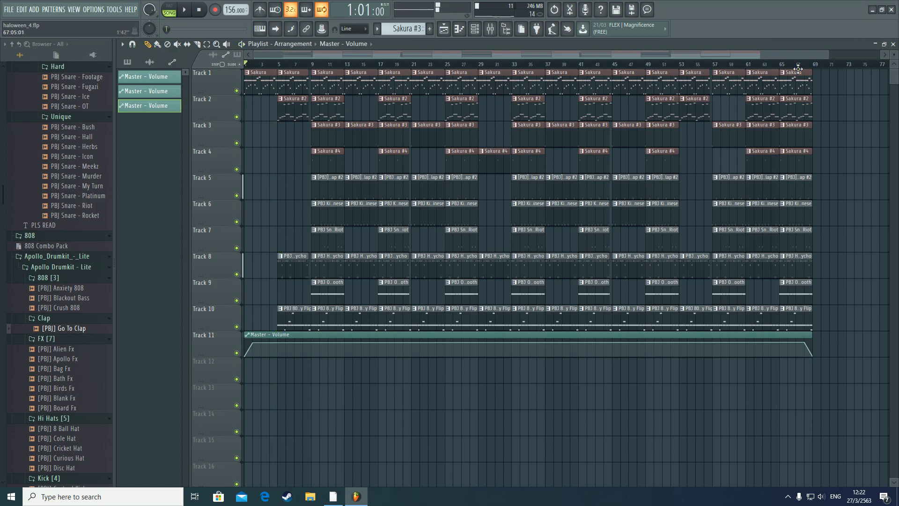
click(798, 69)
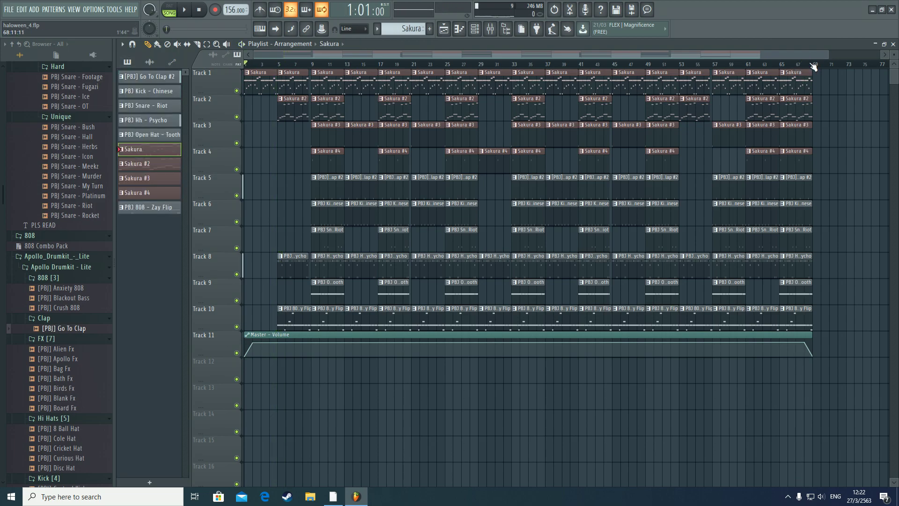
click(796, 66)
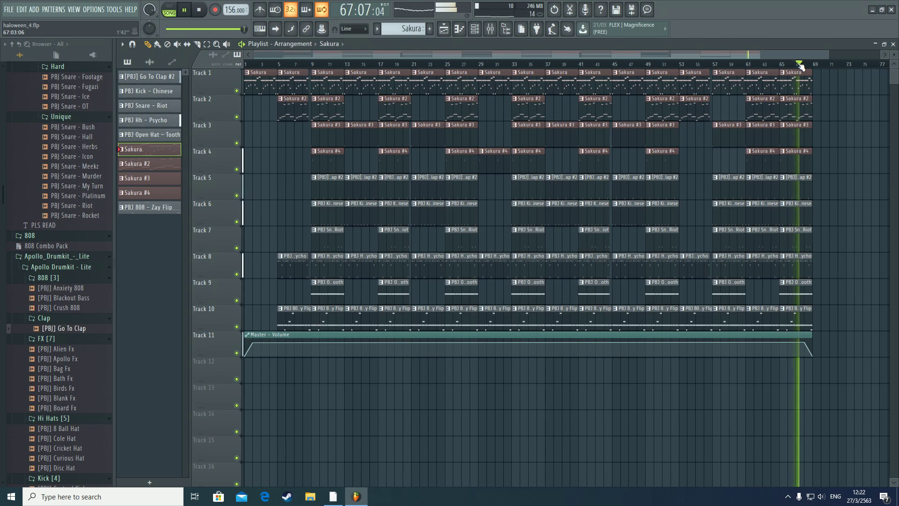
key(space)
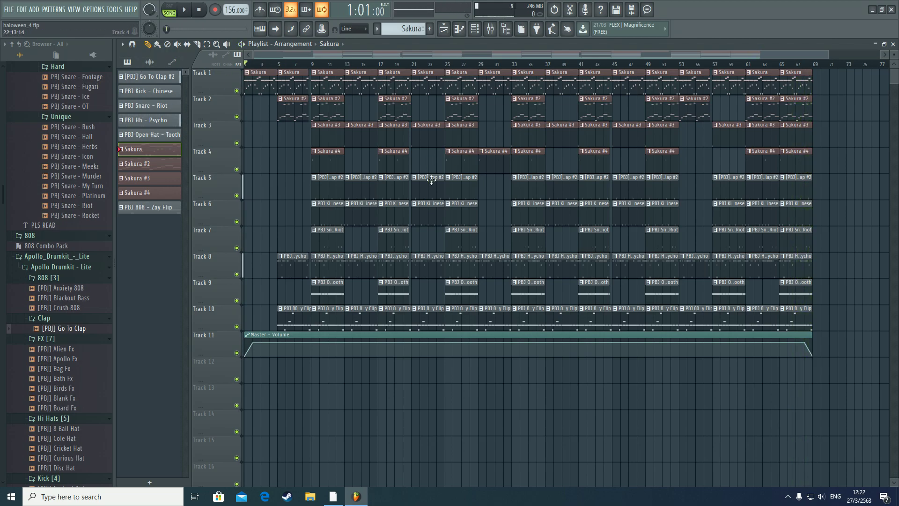